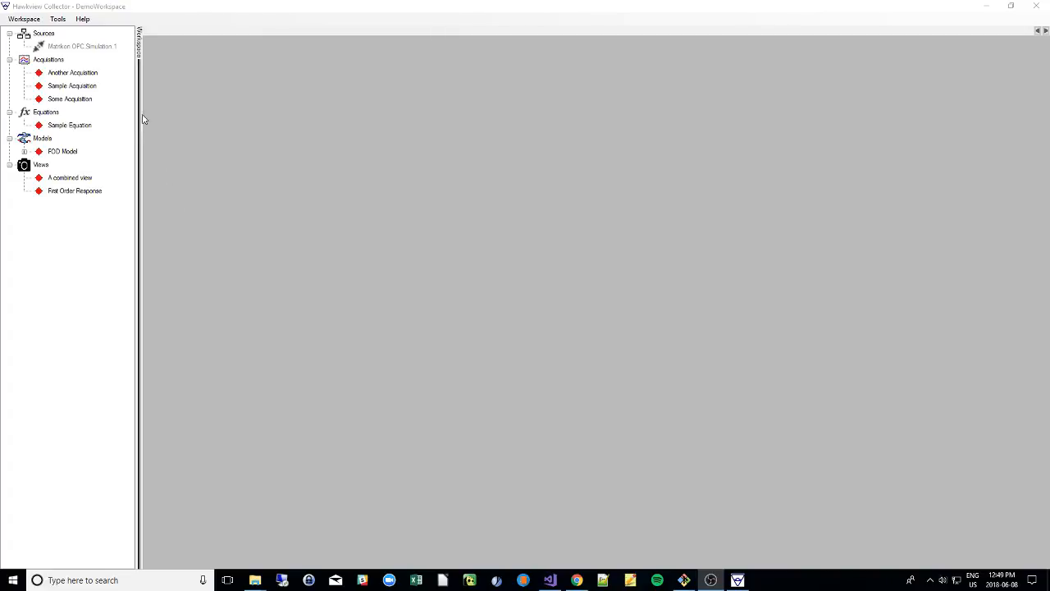
Open the Hawkview Collector instruction manual, look at its cover page, and close it
{"action": "left_click", "coordinate": [86, 23]}
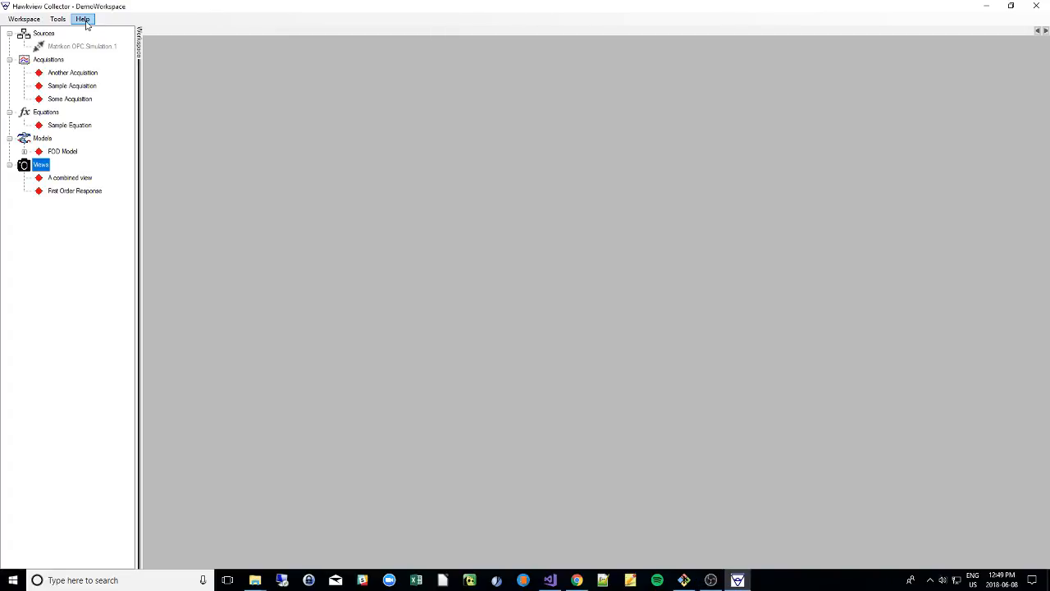
{"action": "left_click", "coordinate": [86, 22]}
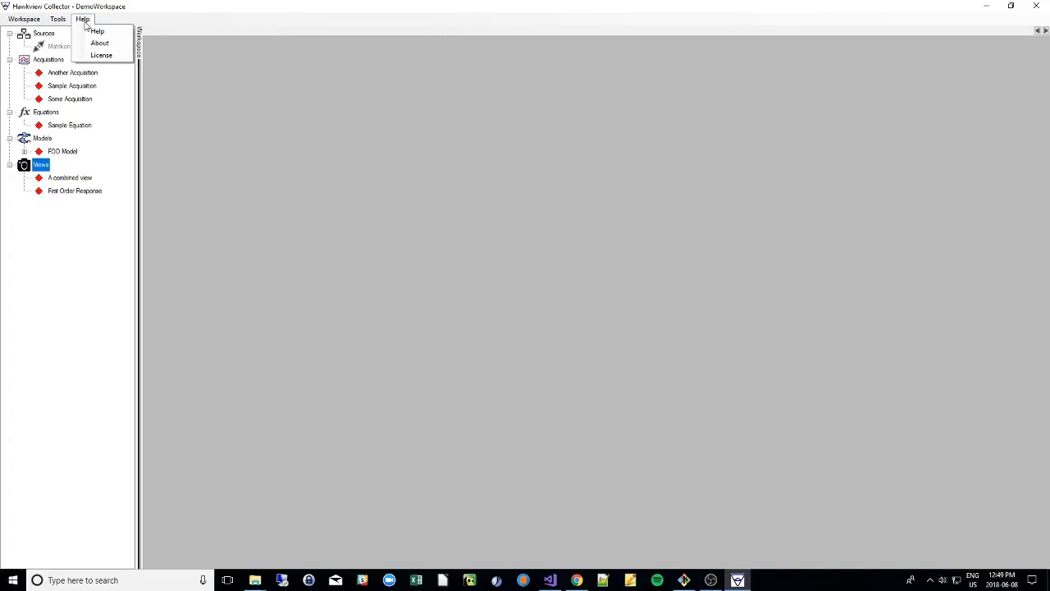
{"action": "left_click", "coordinate": [90, 31]}
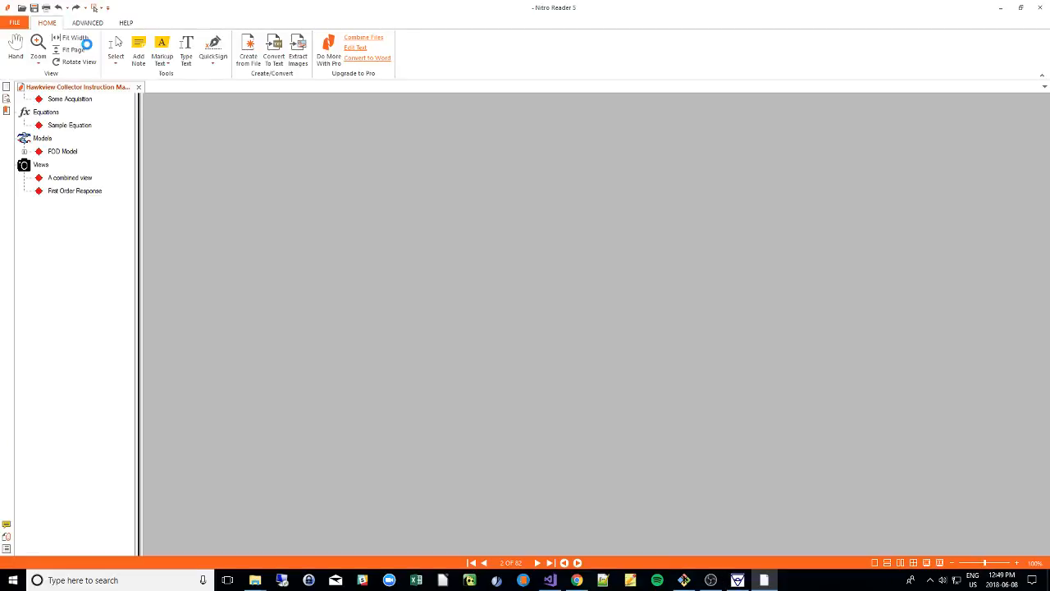
{"action": "scroll", "coordinate": [661, 170], "scroll_direction": "up", "scroll_amount": 5}
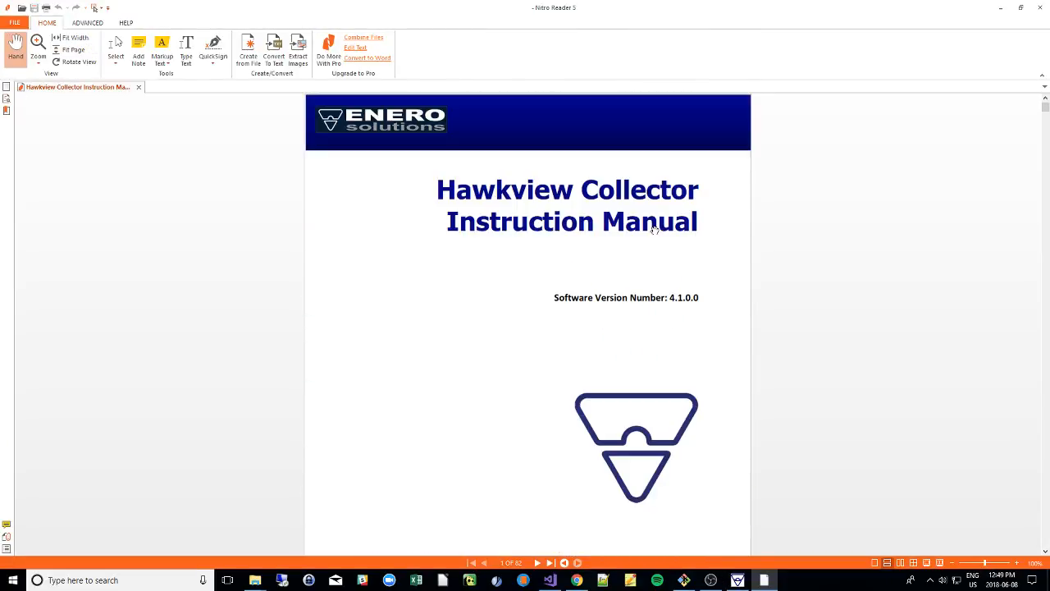
{"action": "left_click", "coordinate": [1046, 7]}
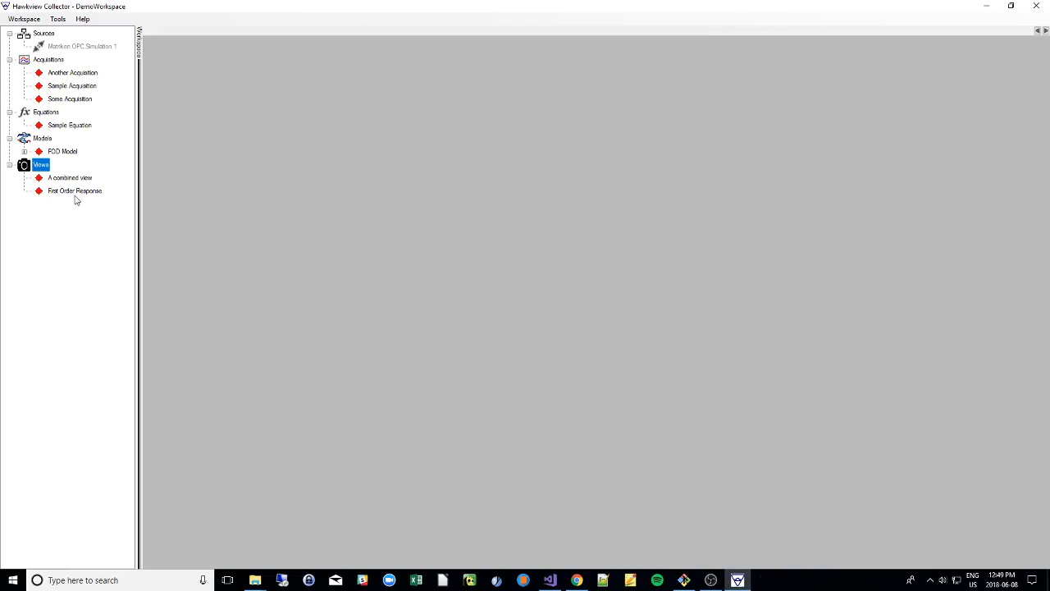
Open the export dialog for the DemoWorkspace items and move it aside
{"action": "left_click", "coordinate": [26, 19]}
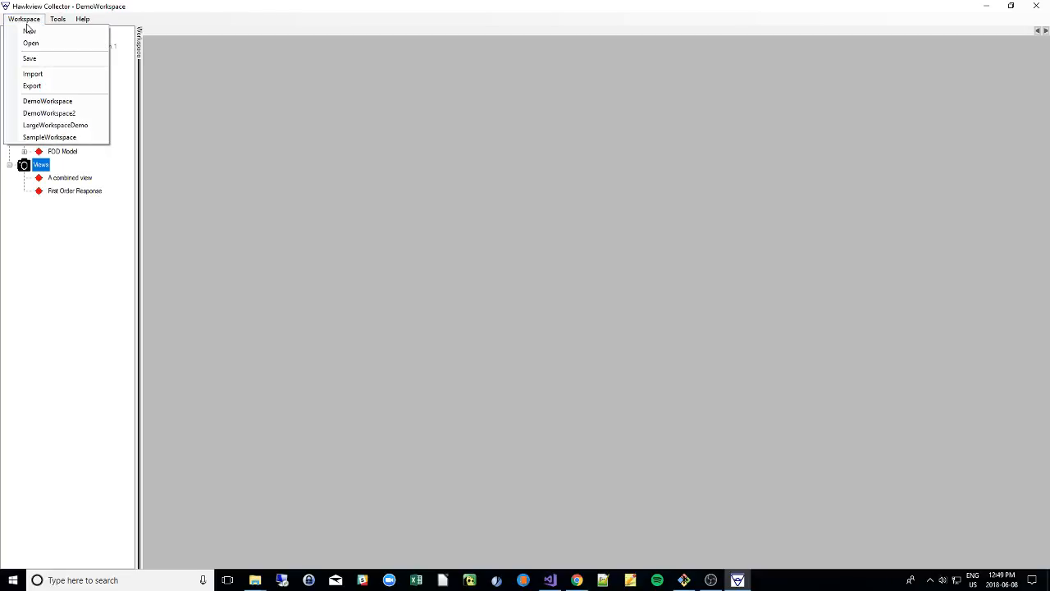
{"action": "left_click", "coordinate": [250, 158]}
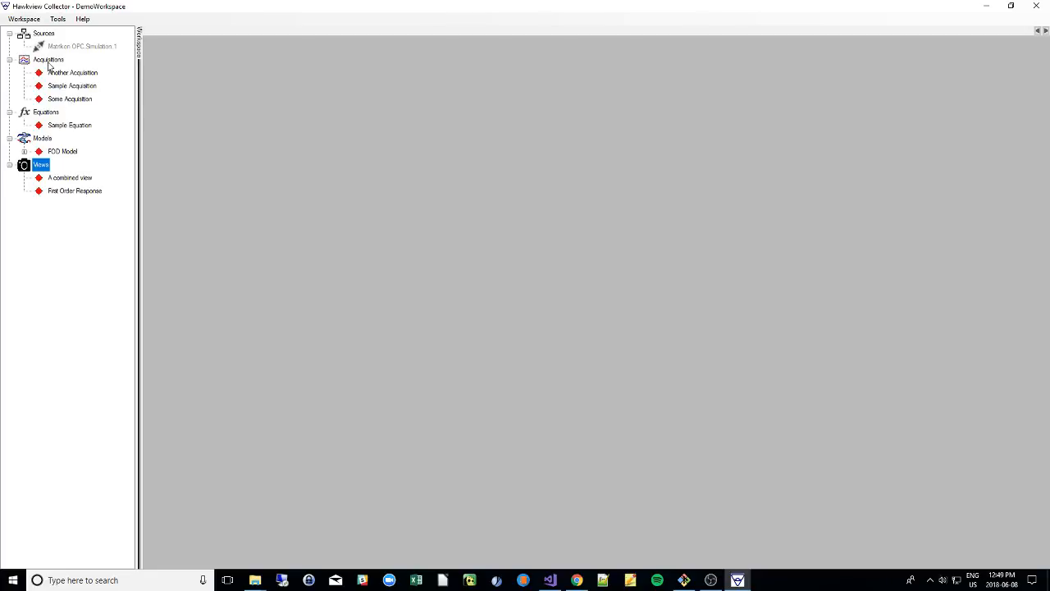
{"action": "left_click", "coordinate": [24, 19]}
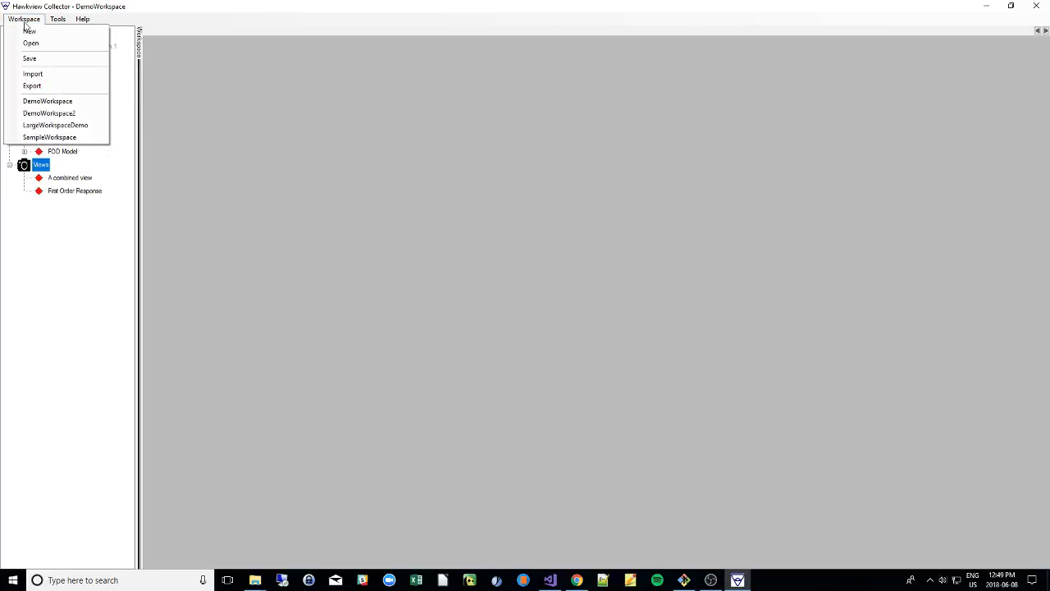
{"action": "left_click", "coordinate": [33, 86]}
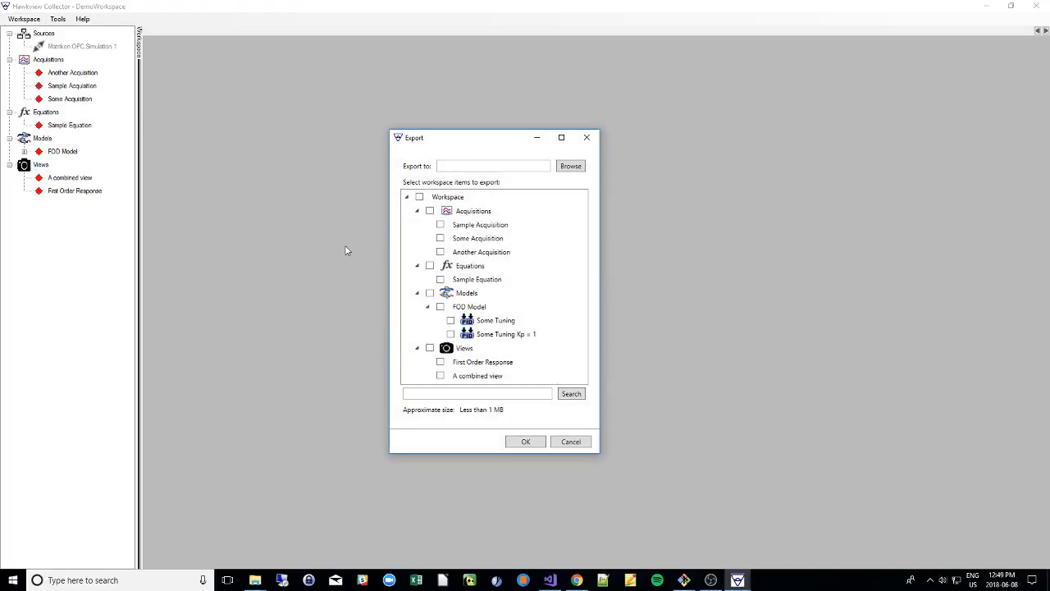
{"action": "left_click_drag", "start_coordinate": [469, 146], "coordinate": [334, 101]}
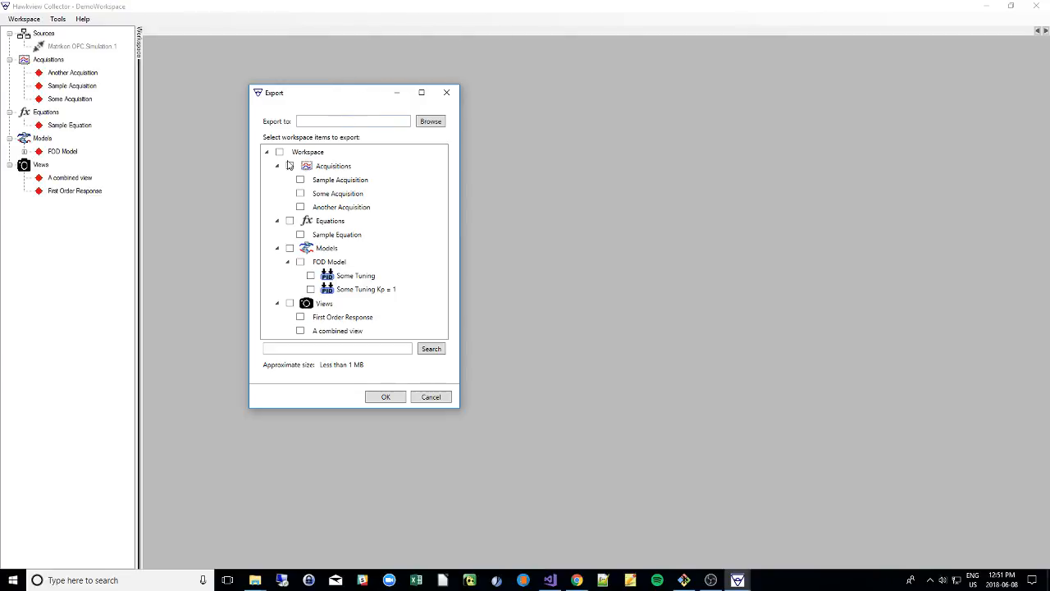
Try out selecting acquisitions, a view, the FOD Model and a tuning for export, and clear the whole workspace selection
{"action": "left_click", "coordinate": [300, 207]}
{"action": "left_click", "coordinate": [301, 193]}
{"action": "left_click", "coordinate": [301, 318]}
{"action": "left_click", "coordinate": [311, 277]}
{"action": "left_click", "coordinate": [300, 261]}
{"action": "left_click", "coordinate": [300, 261]}
{"action": "left_click", "coordinate": [280, 153]}
{"action": "left_click", "coordinate": [280, 153]}
Select the First Order Response view and set the export destination to a workspace named ExportedWorkspace on the Desktop
{"action": "left_click", "coordinate": [300, 317]}
{"action": "left_click", "coordinate": [442, 123]}
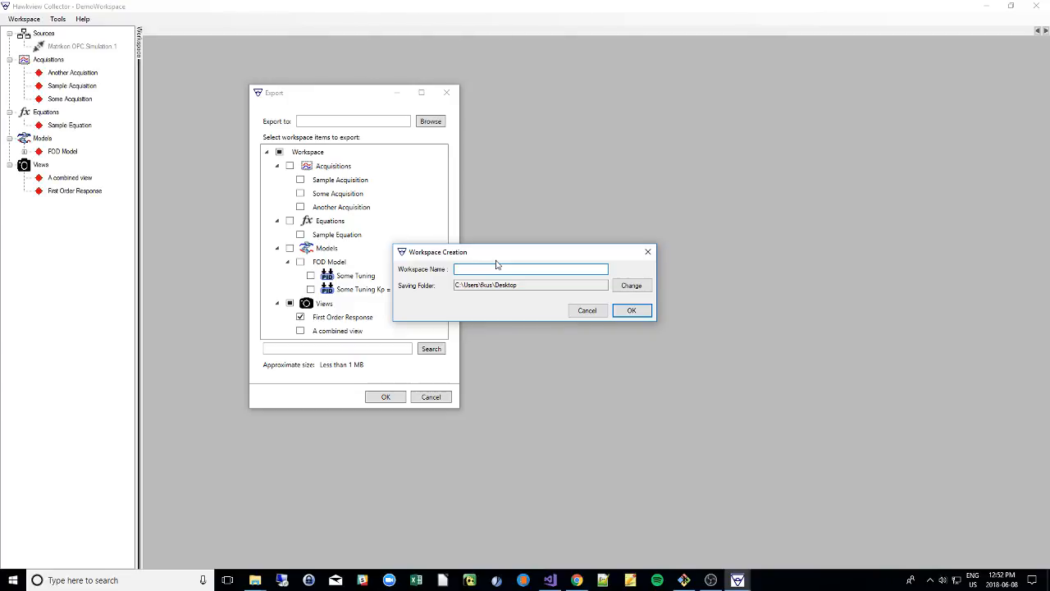
{"action": "type", "text": "ExportedWorkspace"}
{"action": "left_click", "coordinate": [630, 311]}
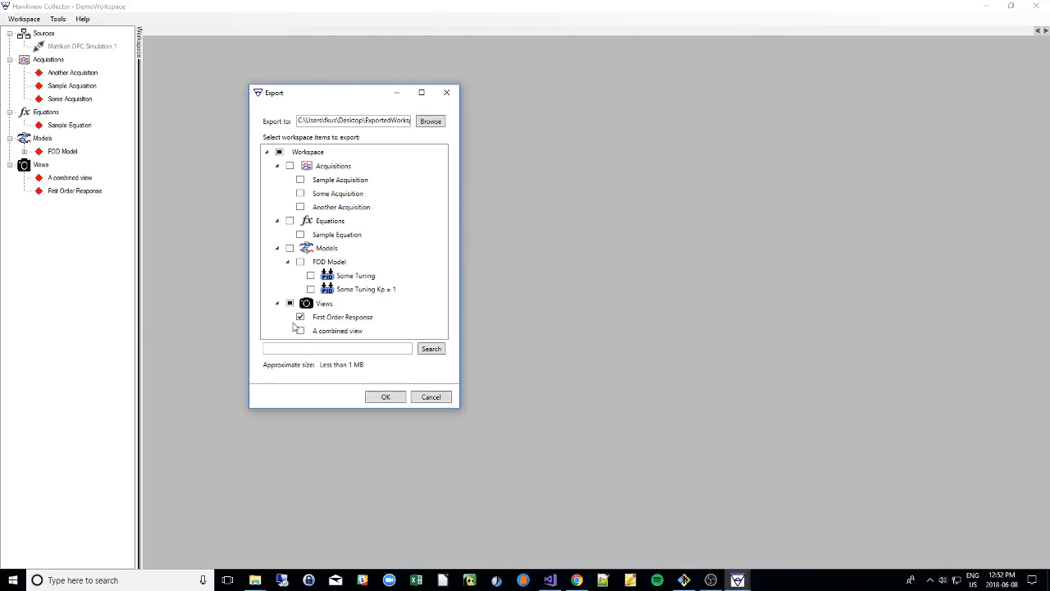
Try to export the First Order Response view, and decline to proceed without its required items
{"action": "left_click", "coordinate": [386, 397]}
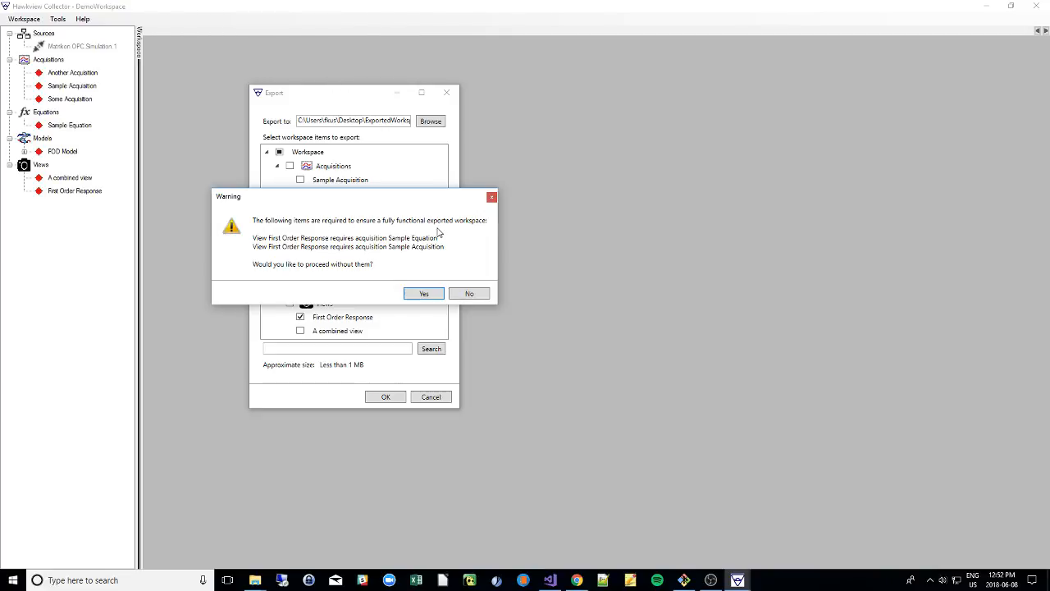
{"action": "left_click_drag", "start_coordinate": [348, 200], "coordinate": [538, 199]}
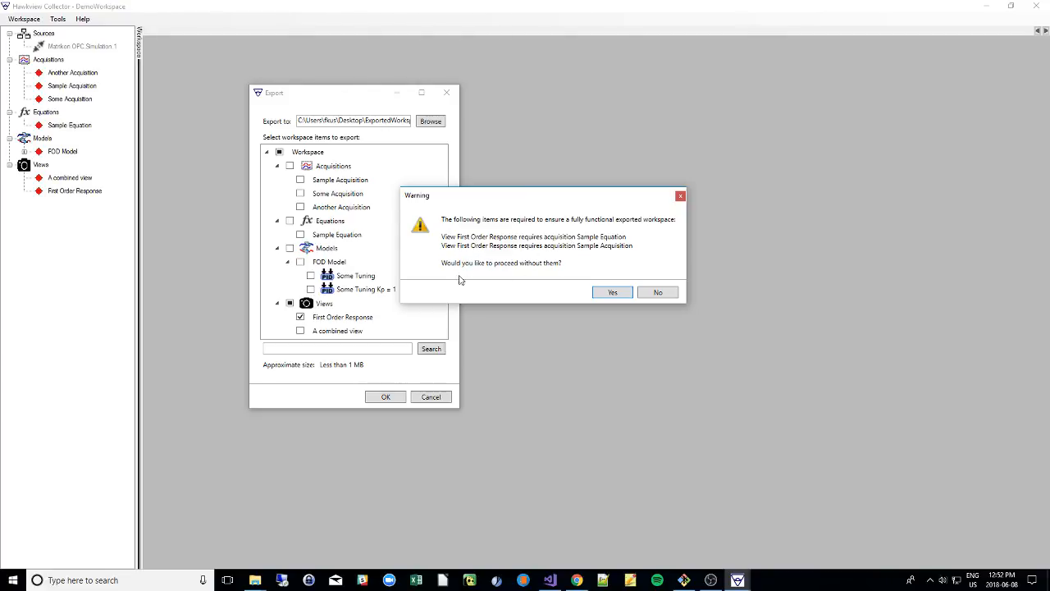
{"action": "left_click", "coordinate": [657, 292]}
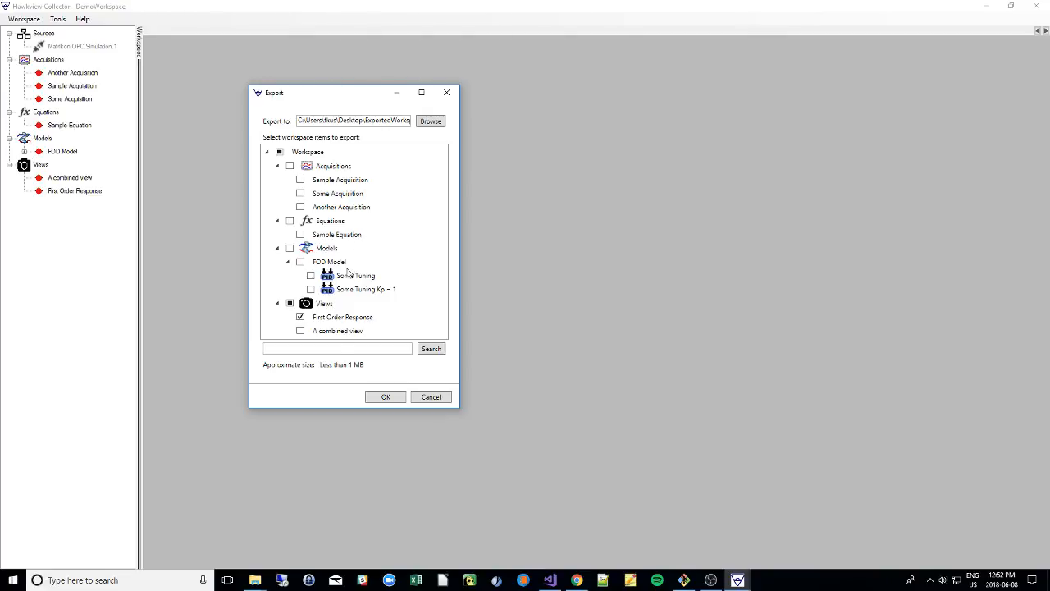
Search the export items for "Sample" and cycle through the matches
{"action": "left_click", "coordinate": [393, 346]}
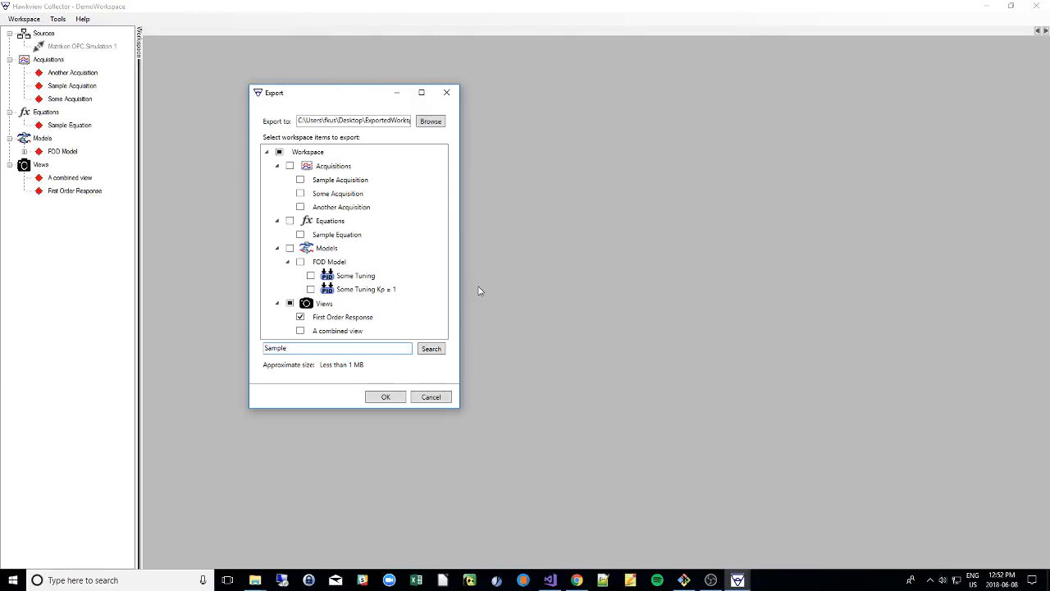
{"action": "left_click", "coordinate": [424, 349]}
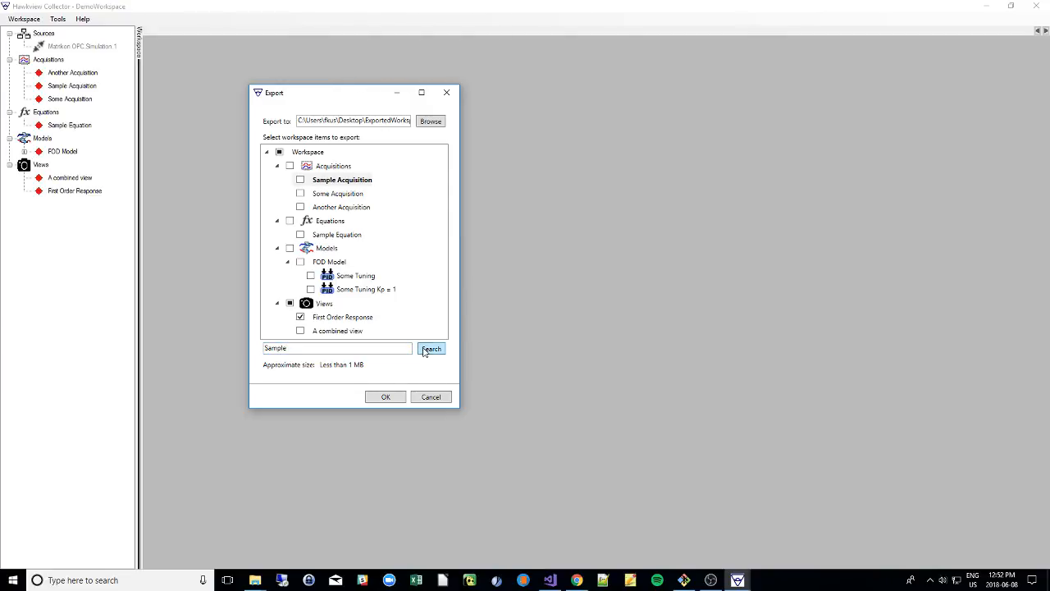
{"action": "left_click", "coordinate": [424, 349]}
{"action": "left_click", "coordinate": [424, 349]}
{"action": "left_click", "coordinate": [424, 350]}
{"action": "left_click", "coordinate": [424, 350]}
{"action": "left_click", "coordinate": [425, 350]}
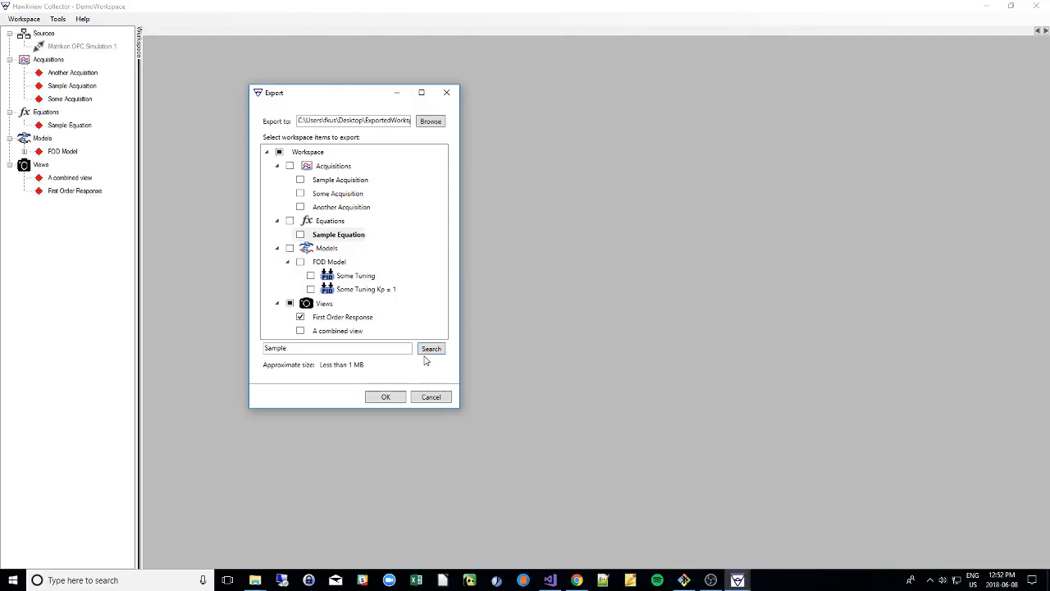
Replace First Order Response with A combined view, FOD Model and Some Tuning, then try the export and decline proceeding without required items
{"action": "left_click", "coordinate": [300, 317]}
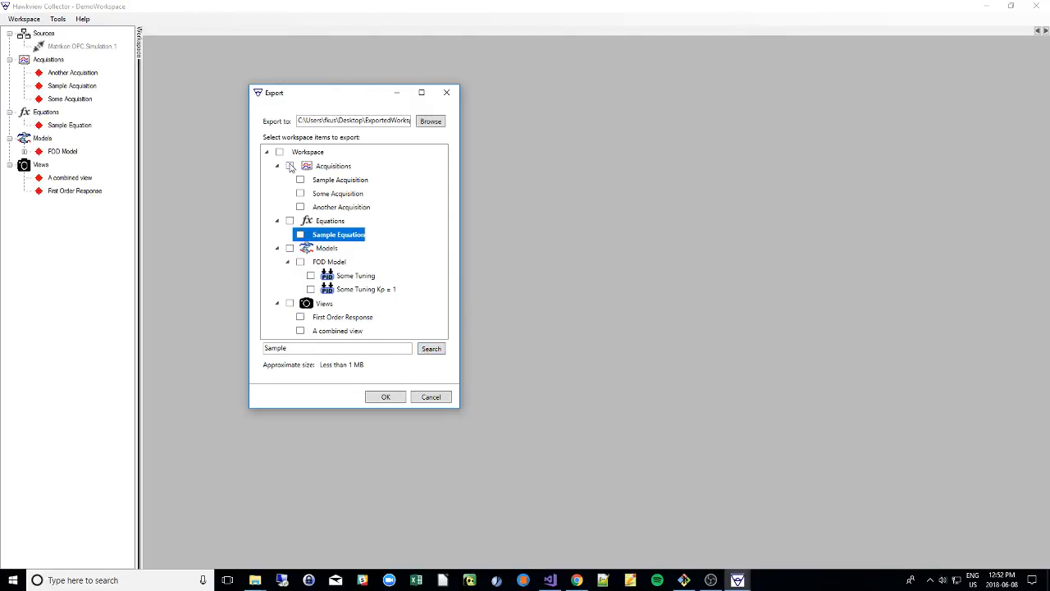
{"action": "left_click", "coordinate": [301, 330]}
{"action": "left_click", "coordinate": [289, 302]}
{"action": "left_click", "coordinate": [300, 331]}
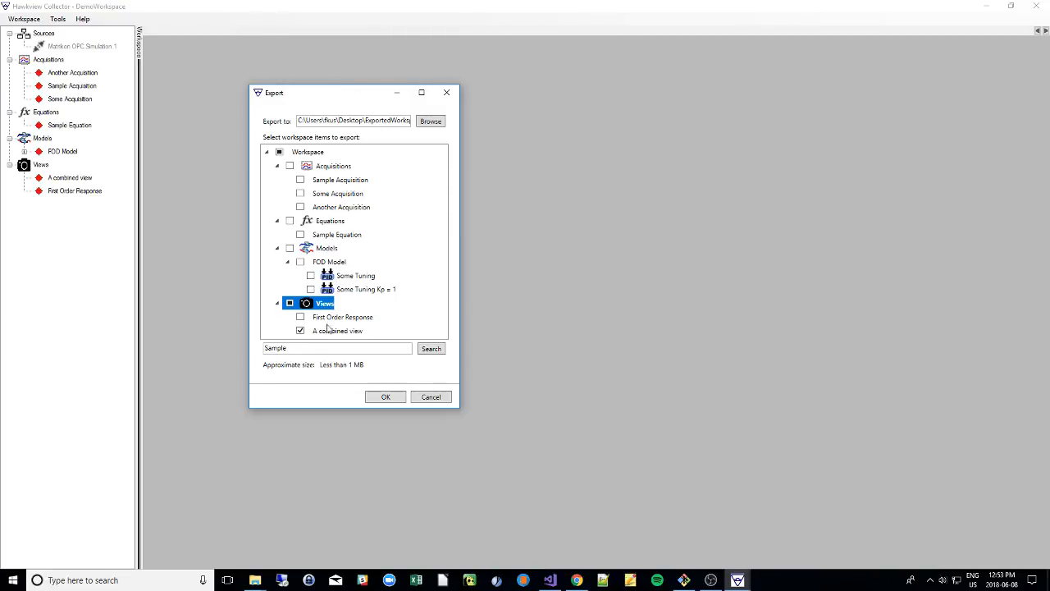
{"action": "left_click", "coordinate": [300, 262]}
{"action": "left_click", "coordinate": [311, 276]}
{"action": "left_click", "coordinate": [388, 397]}
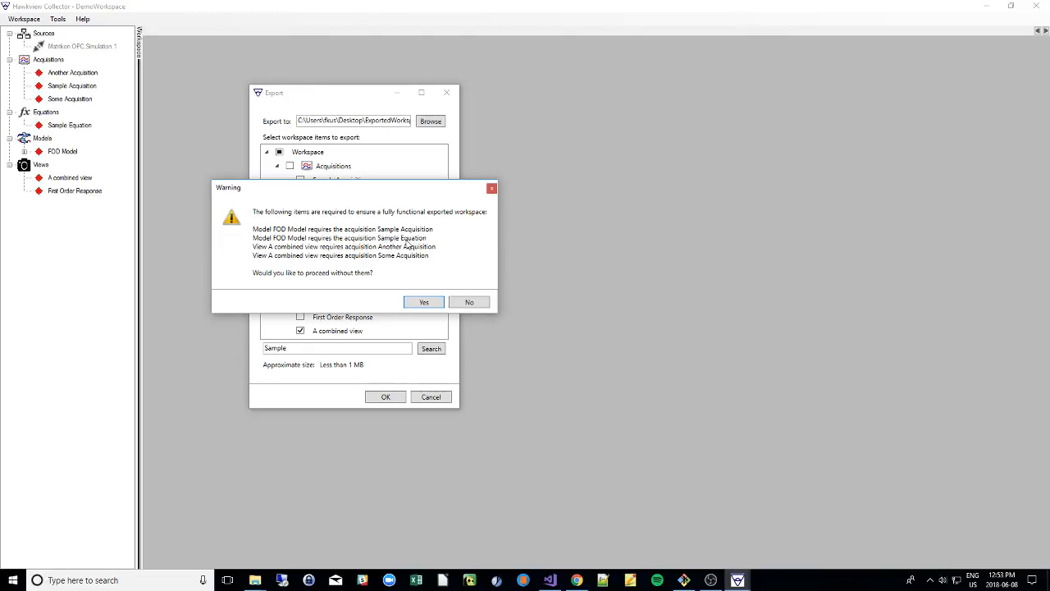
{"action": "left_click", "coordinate": [465, 304]}
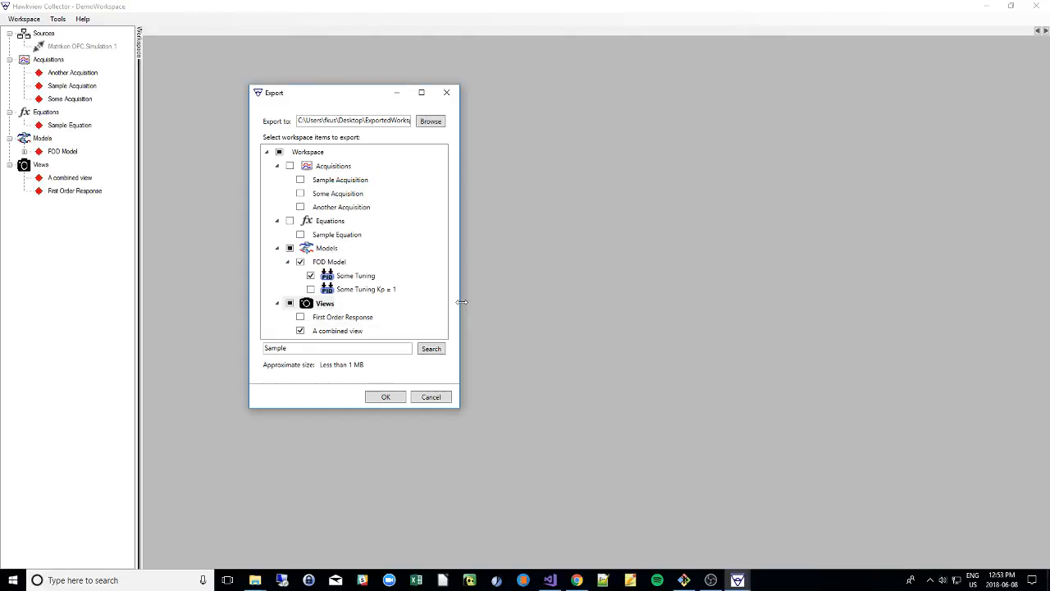
Add Sample Equation and Sample Acquisition to the selection, remove A combined view, and run the export
{"action": "left_click", "coordinate": [301, 236]}
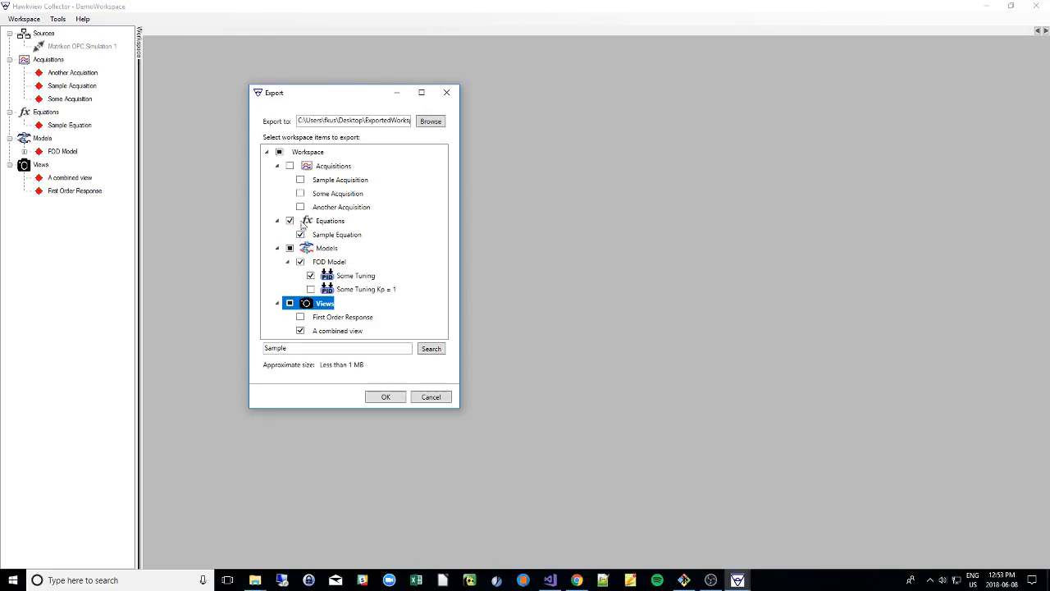
{"action": "left_click", "coordinate": [300, 180]}
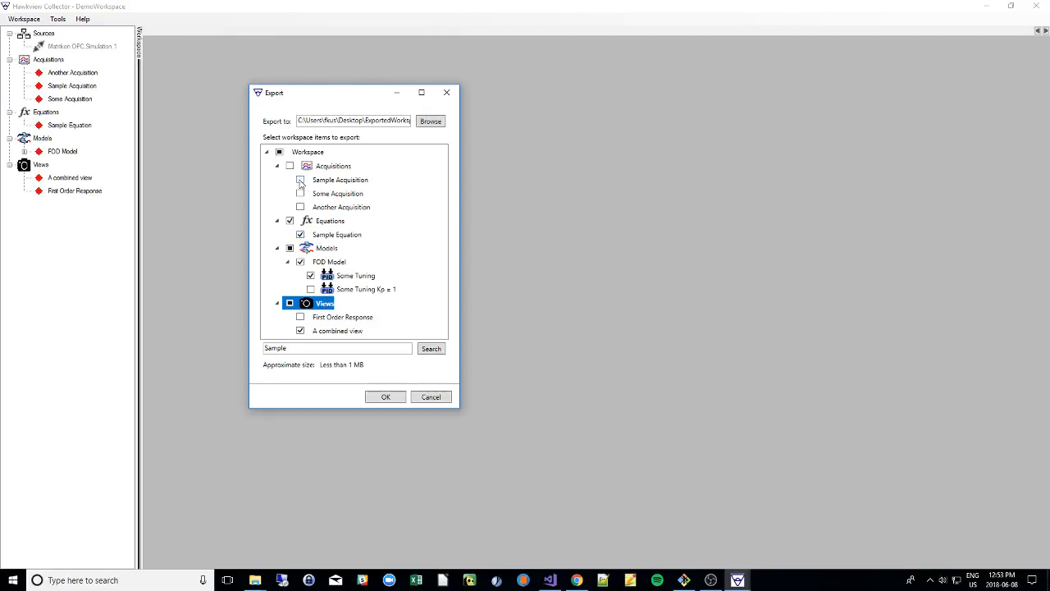
{"action": "left_click", "coordinate": [300, 331]}
{"action": "left_click", "coordinate": [386, 397]}
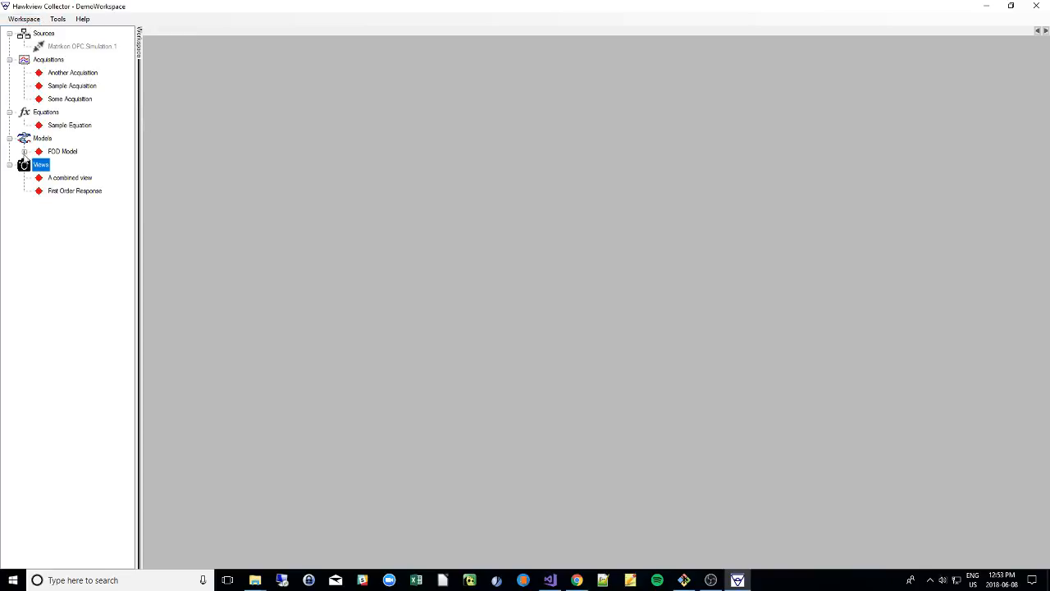
Open ExportedWorkspace.wrk from the ExportedWorkspace folder on the Desktop
{"action": "left_click", "coordinate": [16, 19]}
{"action": "left_click", "coordinate": [30, 43]}
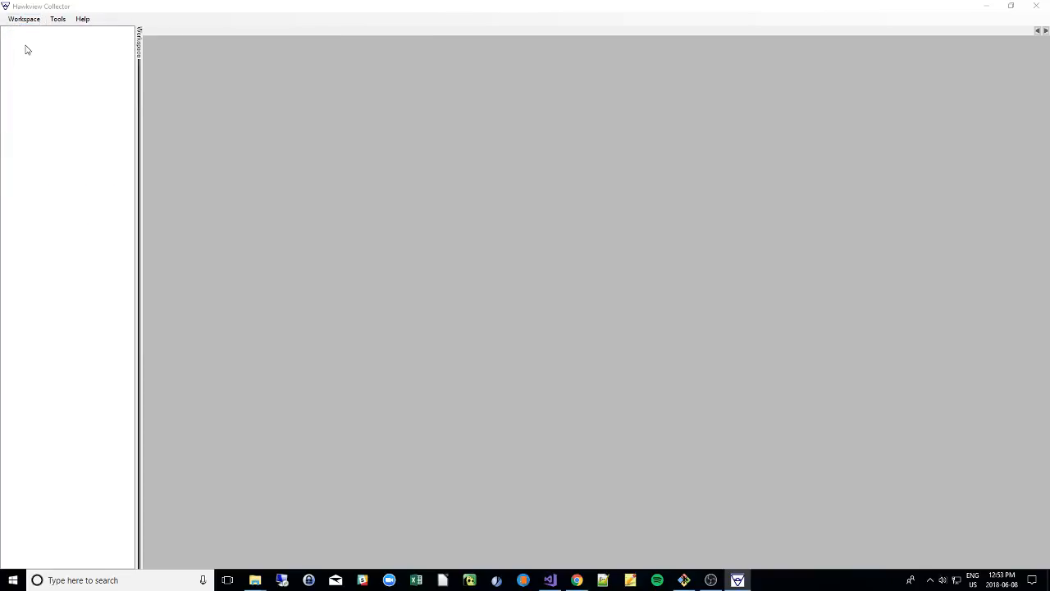
{"action": "left_click", "coordinate": [236, 38]}
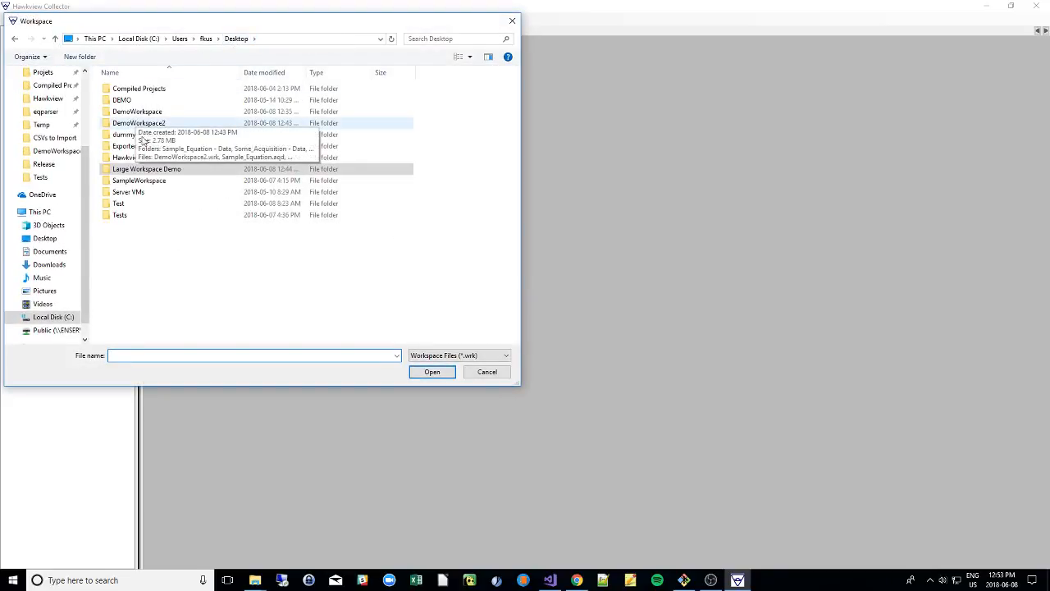
{"action": "double_click", "coordinate": [151, 147]}
{"action": "left_click", "coordinate": [138, 111]}
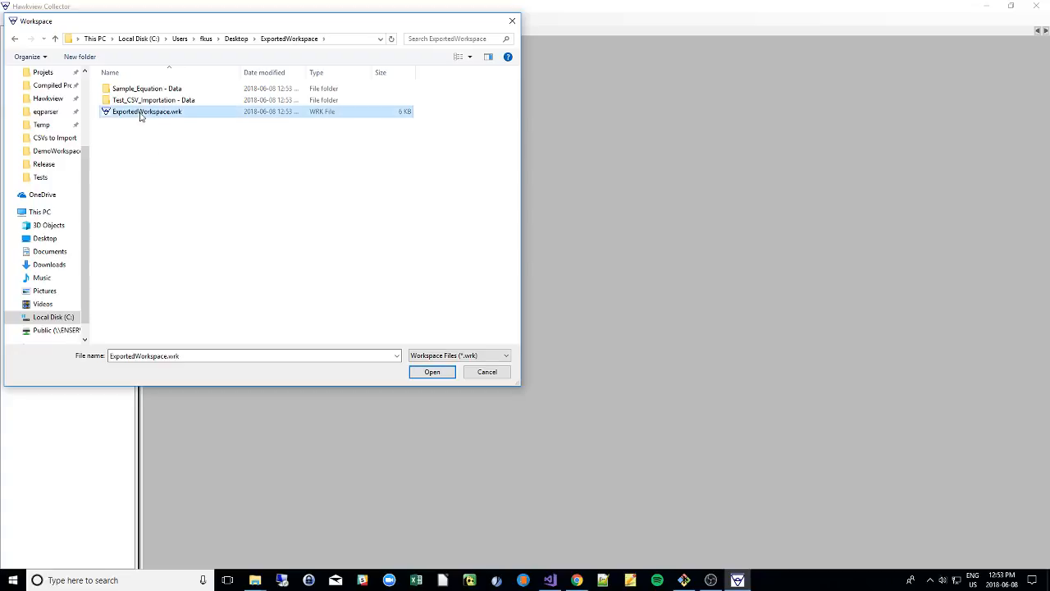
{"action": "double_click", "coordinate": [139, 110]}
Expand the FOD Model, view its Some Tuning lambda tuning, and close it
{"action": "left_click", "coordinate": [24, 112]}
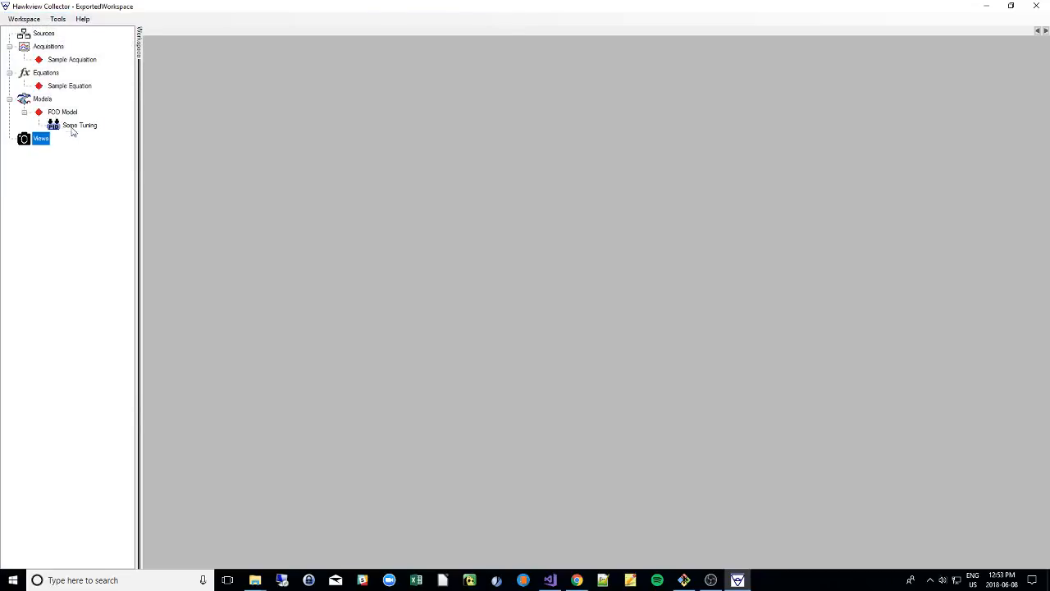
{"action": "left_click", "coordinate": [77, 129]}
{"action": "double_click", "coordinate": [73, 132]}
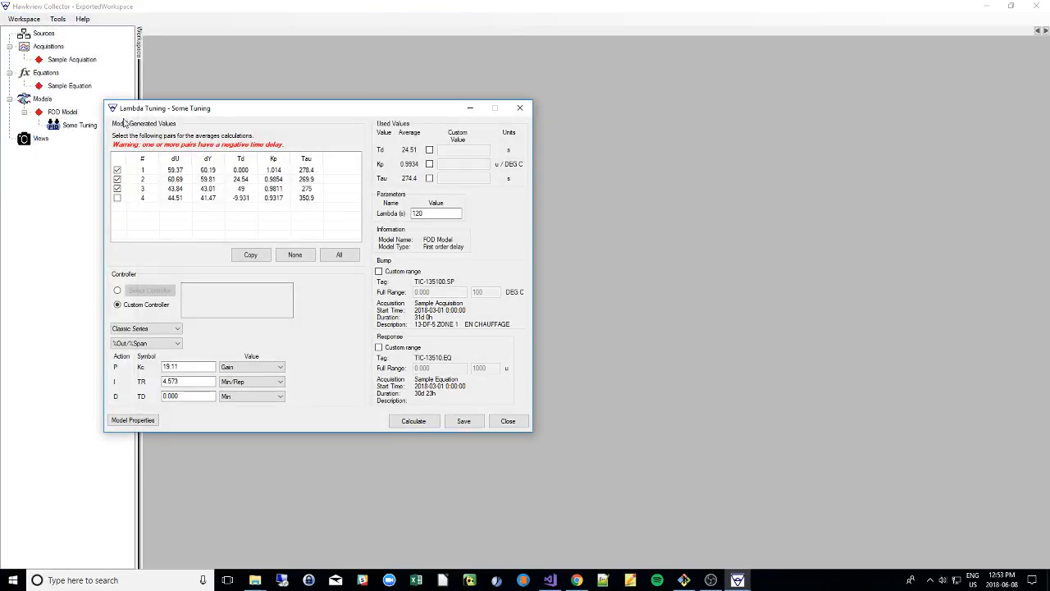
{"action": "left_click", "coordinate": [523, 109]}
Examine the charts of the exported Sample Equation and Sample Acquisition, and expand the FOD Model again
{"action": "double_click", "coordinate": [74, 114]}
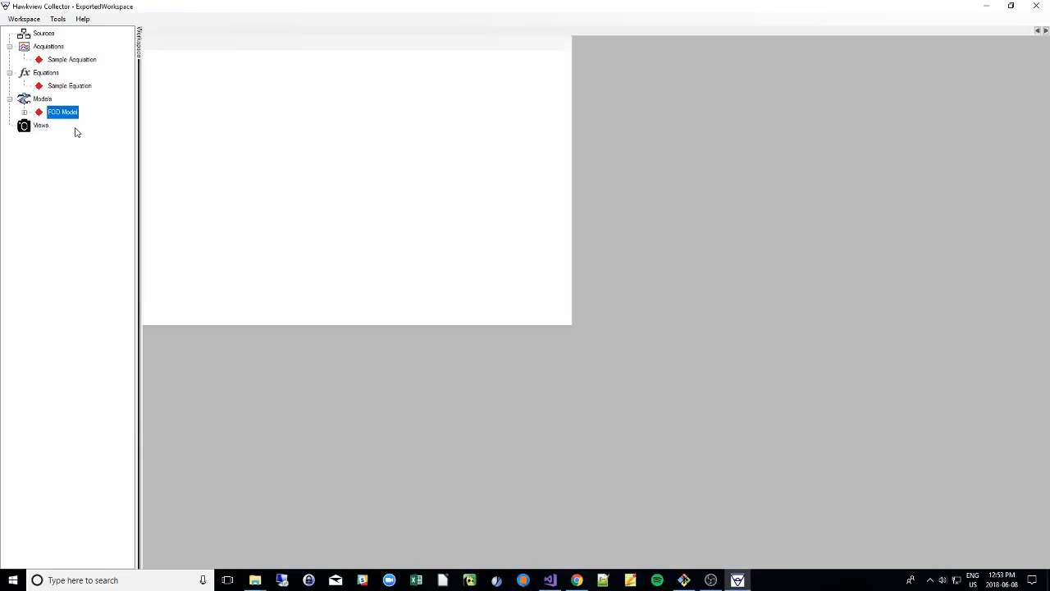
{"action": "left_click", "coordinate": [66, 90]}
{"action": "double_click", "coordinate": [71, 60]}
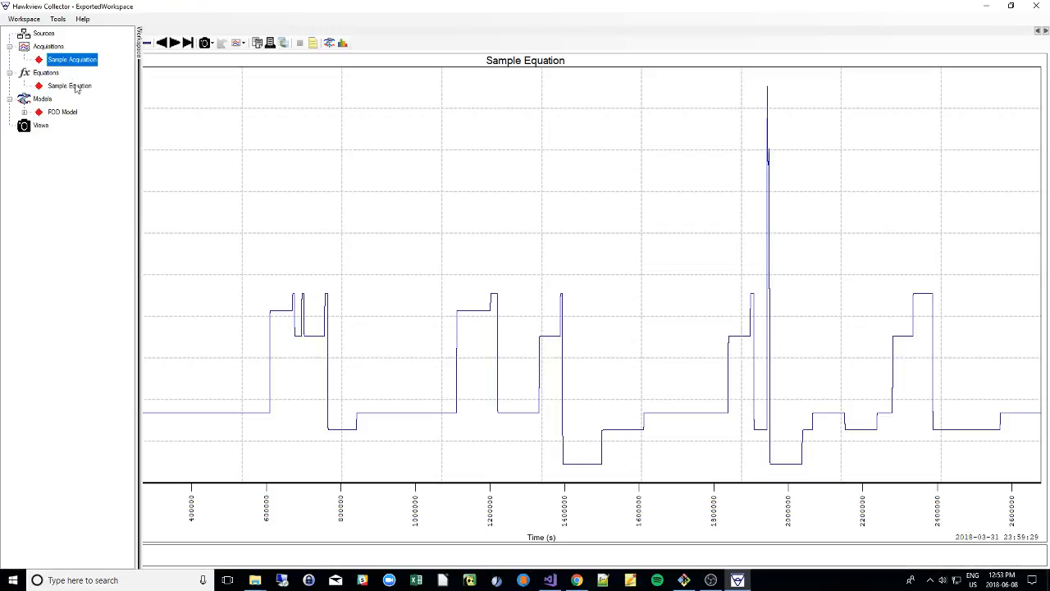
{"action": "left_click", "coordinate": [24, 112]}
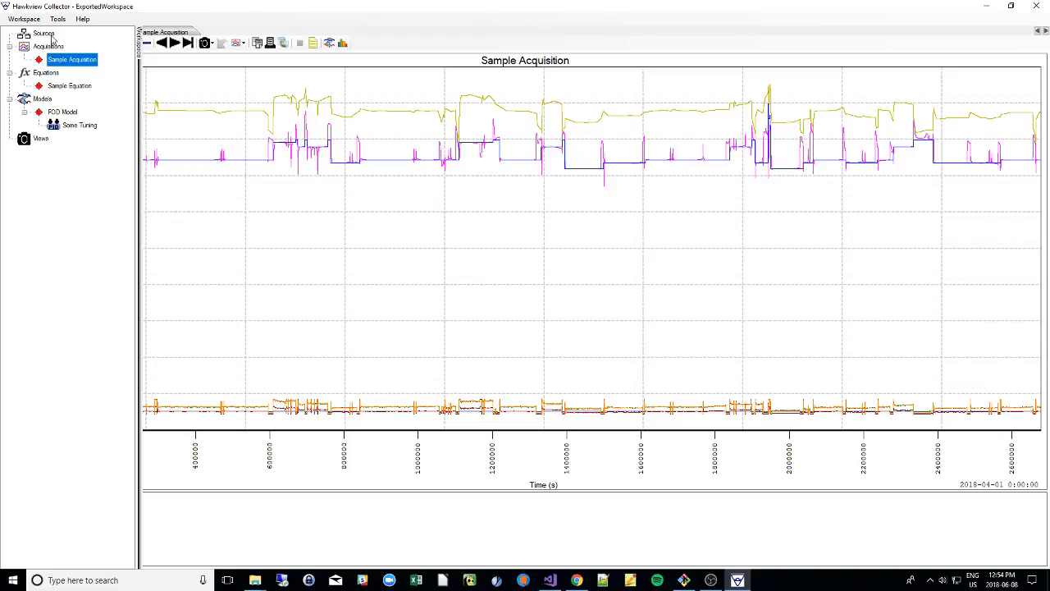
Try to import DemoWorkspace.wrk from the DemoWorkspace folder on the Desktop, and cancel at the merge conflict selection
{"action": "left_click", "coordinate": [25, 19]}
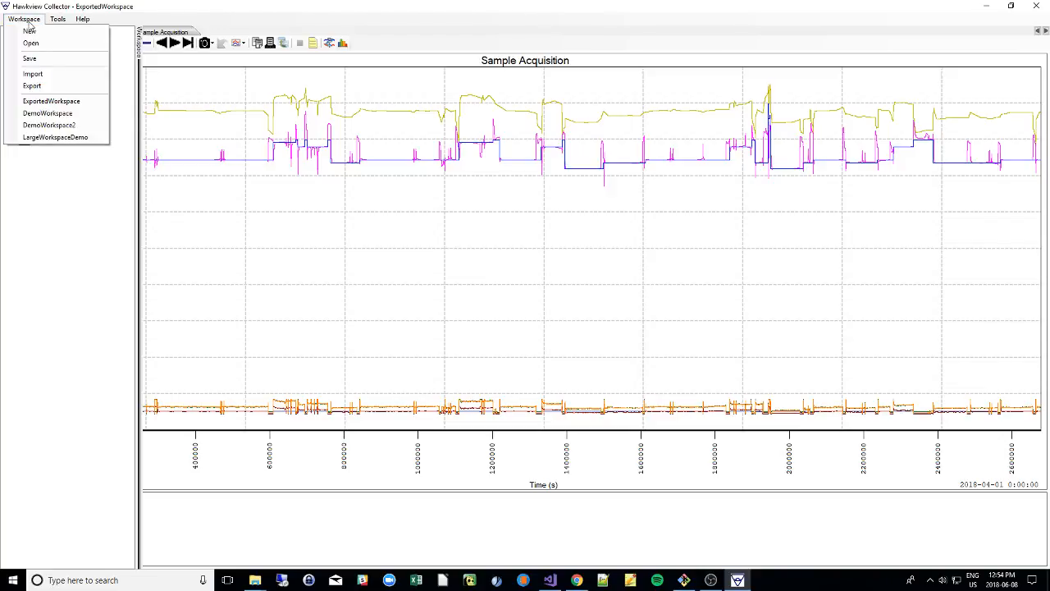
{"action": "left_click", "coordinate": [51, 74]}
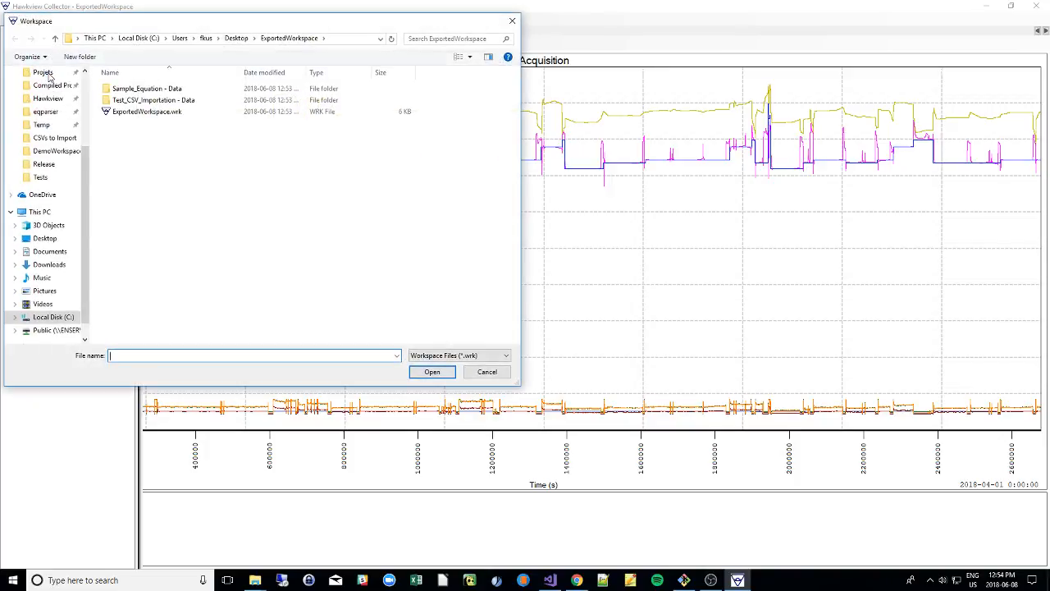
{"action": "left_click", "coordinate": [236, 39]}
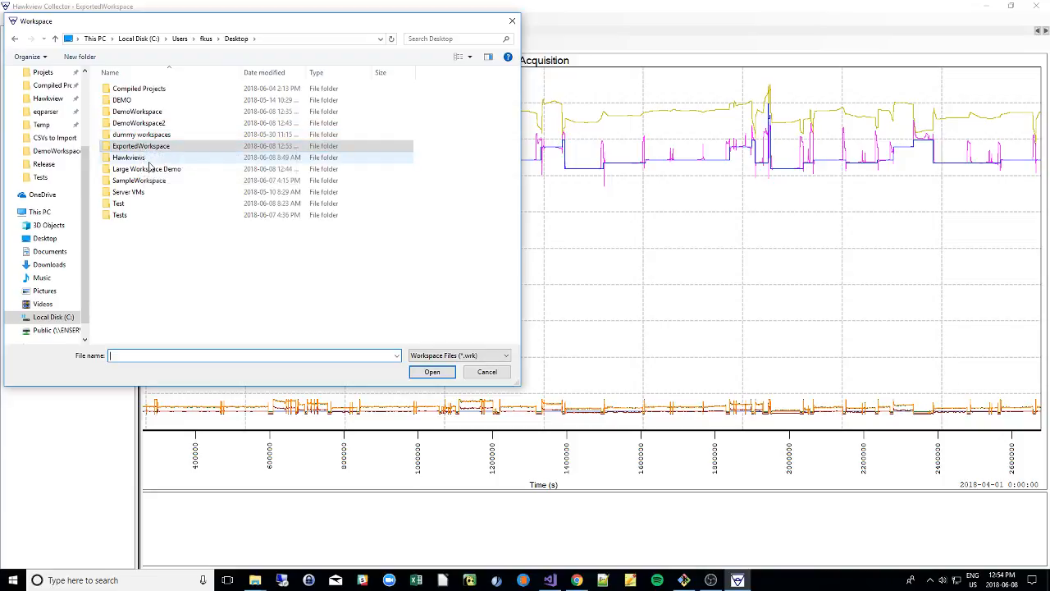
{"action": "double_click", "coordinate": [140, 112]}
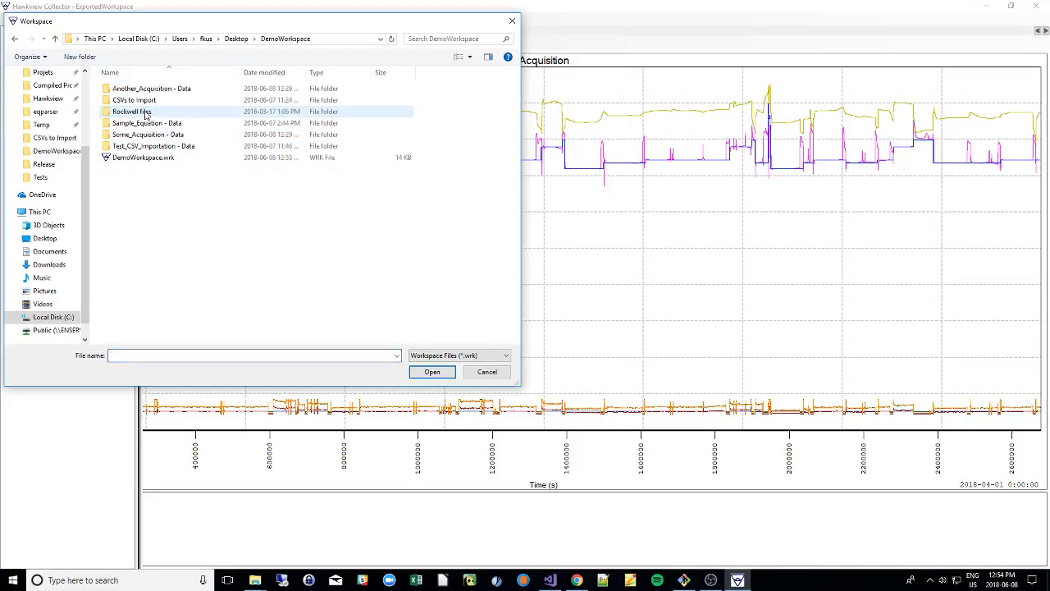
{"action": "left_click", "coordinate": [141, 157]}
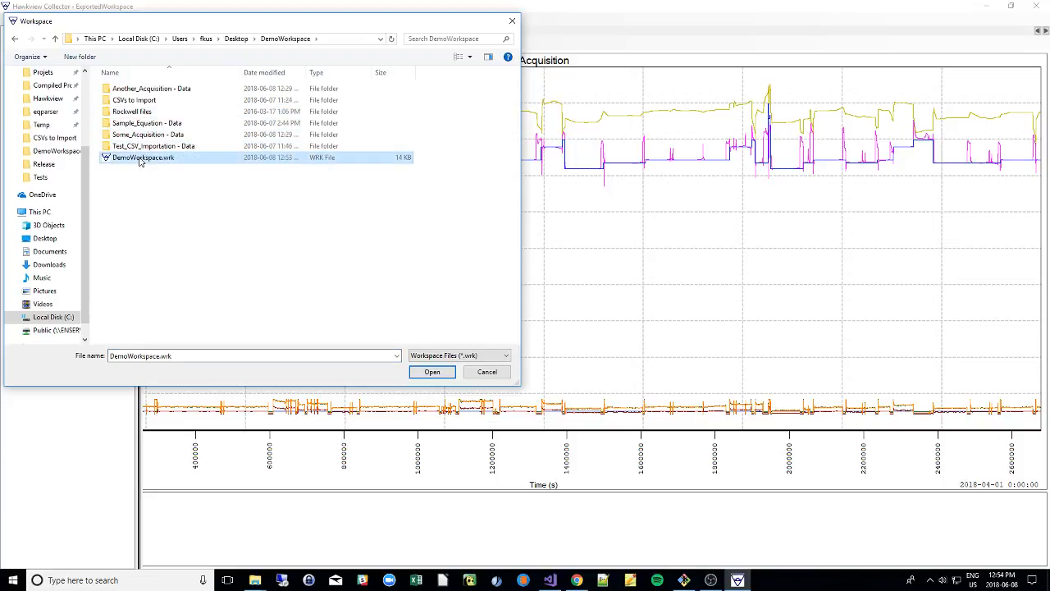
{"action": "left_click", "coordinate": [432, 372]}
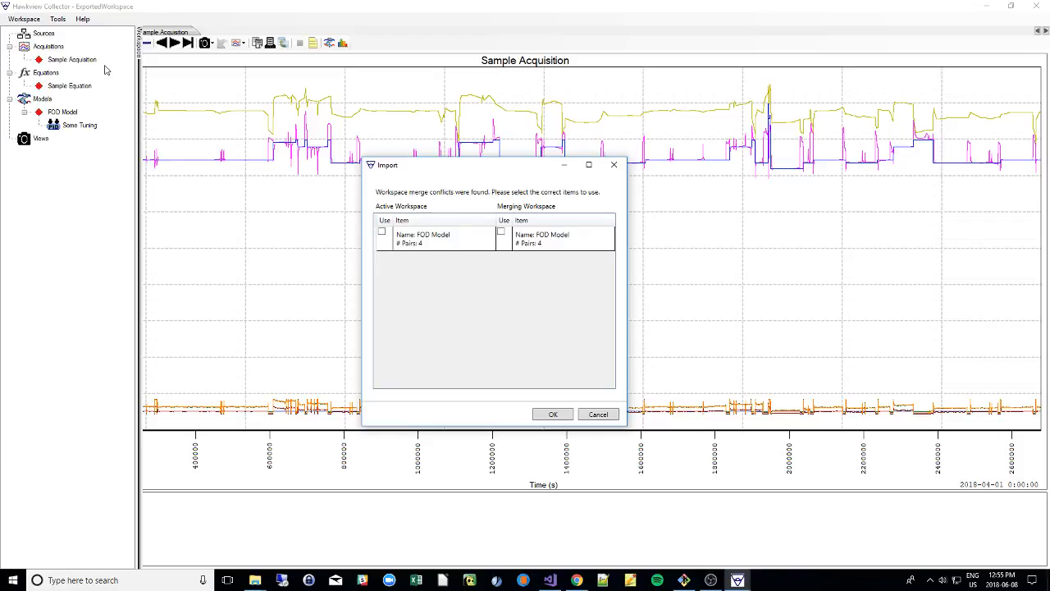
{"action": "left_click", "coordinate": [598, 414]}
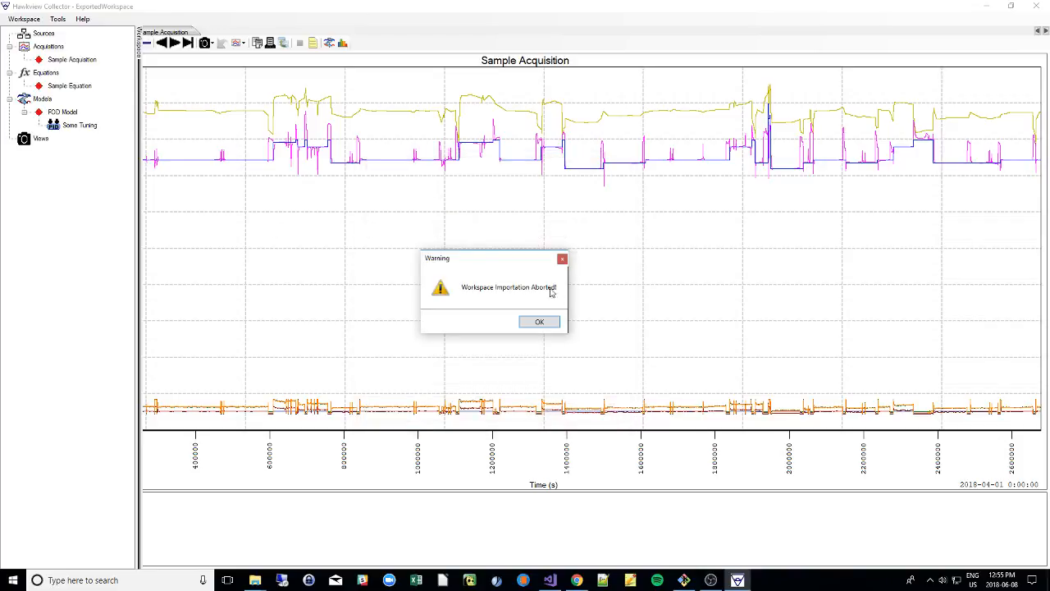
{"action": "left_click", "coordinate": [533, 324]}
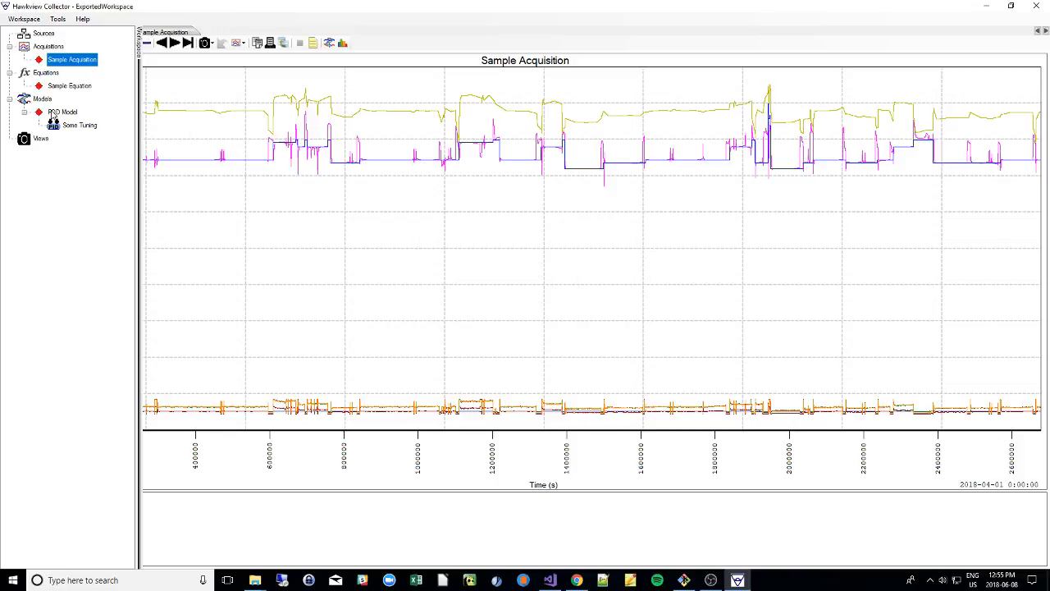
Open the FOD Model, add a fifth pair, and move its input step to time 843300 with dU about 7.5
{"action": "double_click", "coordinate": [53, 114]}
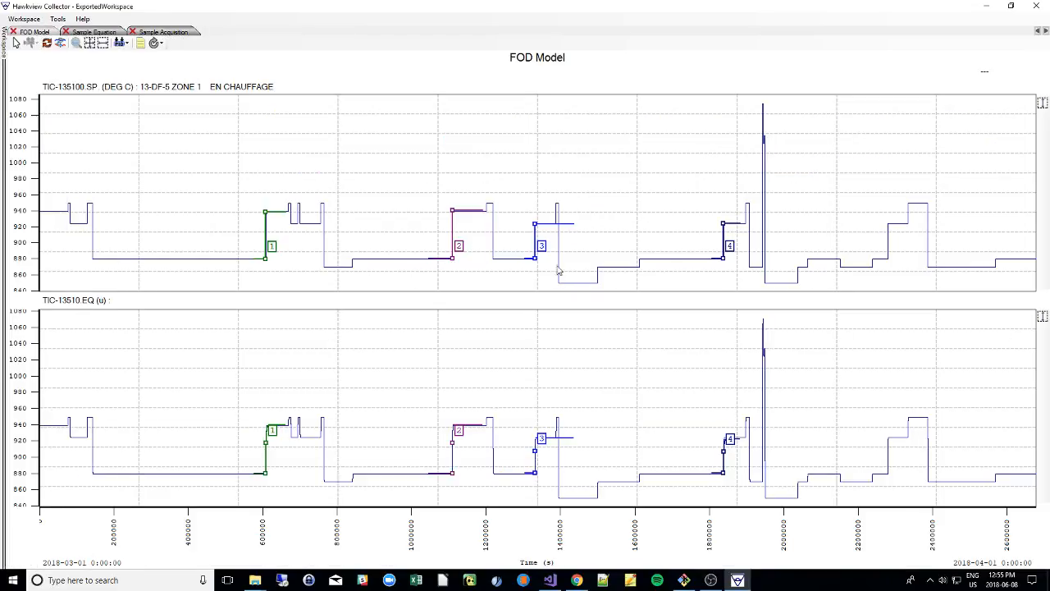
{"action": "left_click", "coordinate": [60, 42]}
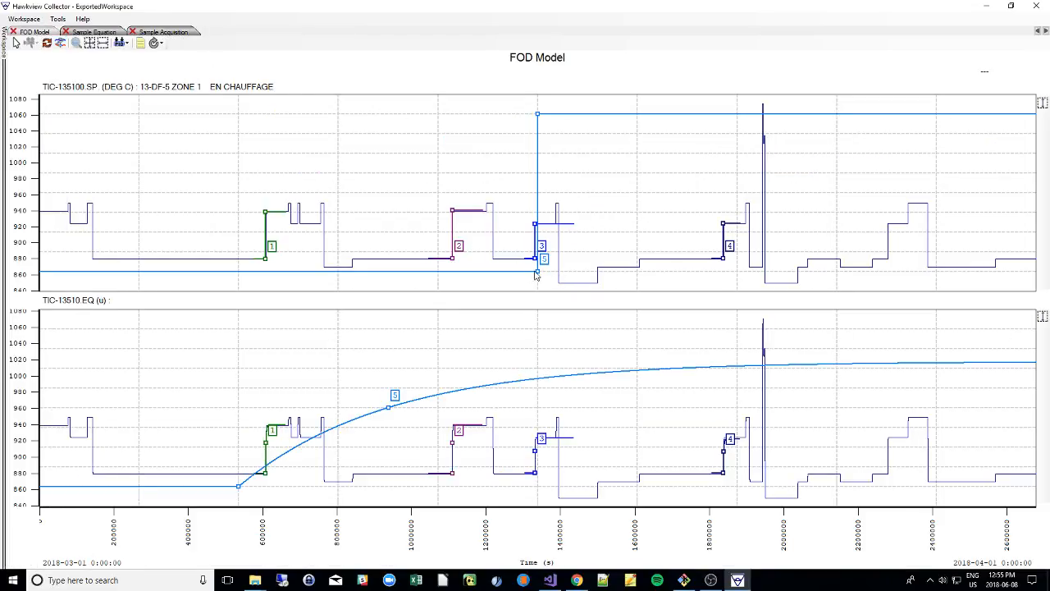
{"action": "left_click_drag", "start_coordinate": [535, 276], "coordinate": [354, 269]}
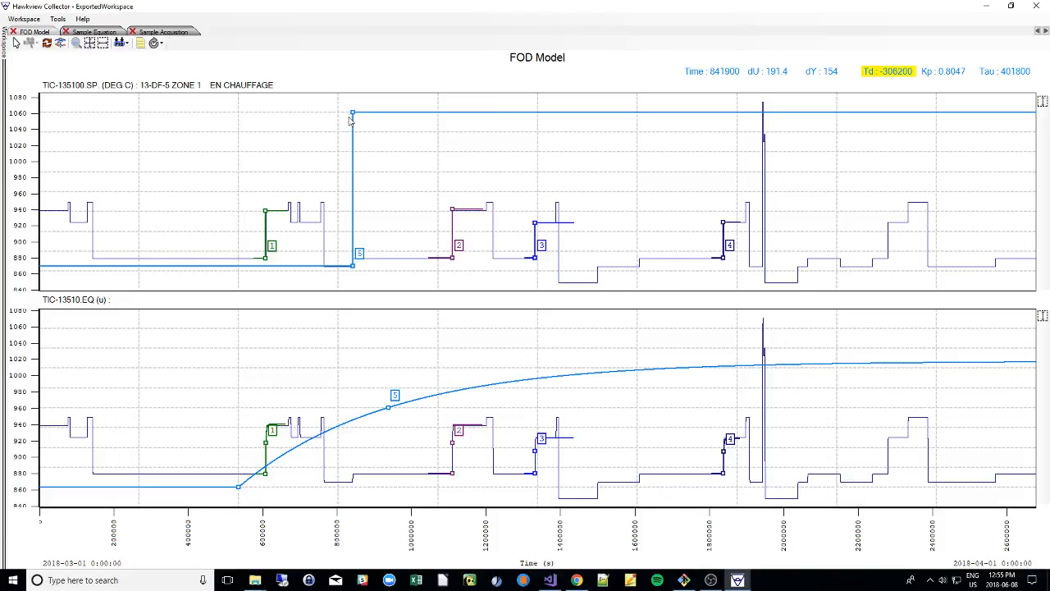
{"action": "left_click_drag", "start_coordinate": [353, 113], "coordinate": [353, 261]}
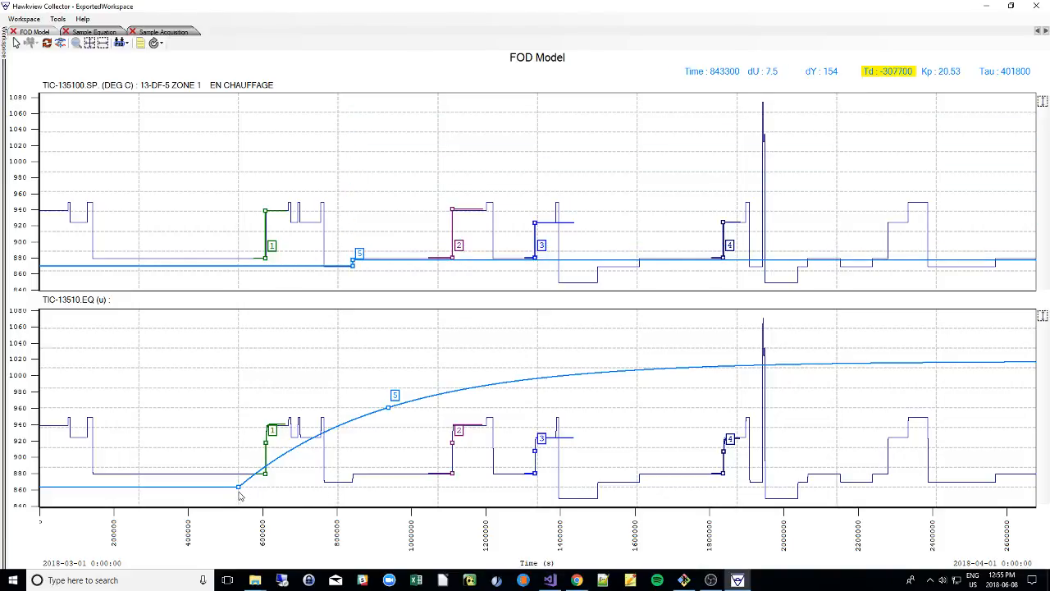
Fit the fifth pair's response to the small rise in TIC-13510.EQ, with dY about 10.61, Tau about 2938 and dU about 9.545
{"action": "left_click_drag", "start_coordinate": [240, 489], "coordinate": [353, 480]}
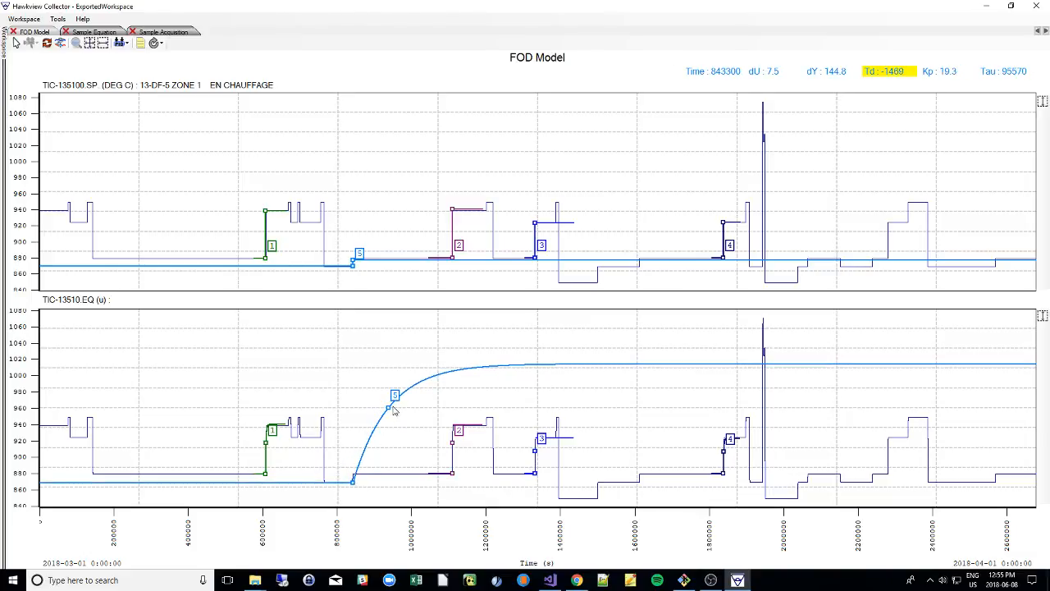
{"action": "left_click_drag", "start_coordinate": [390, 410], "coordinate": [353, 482]}
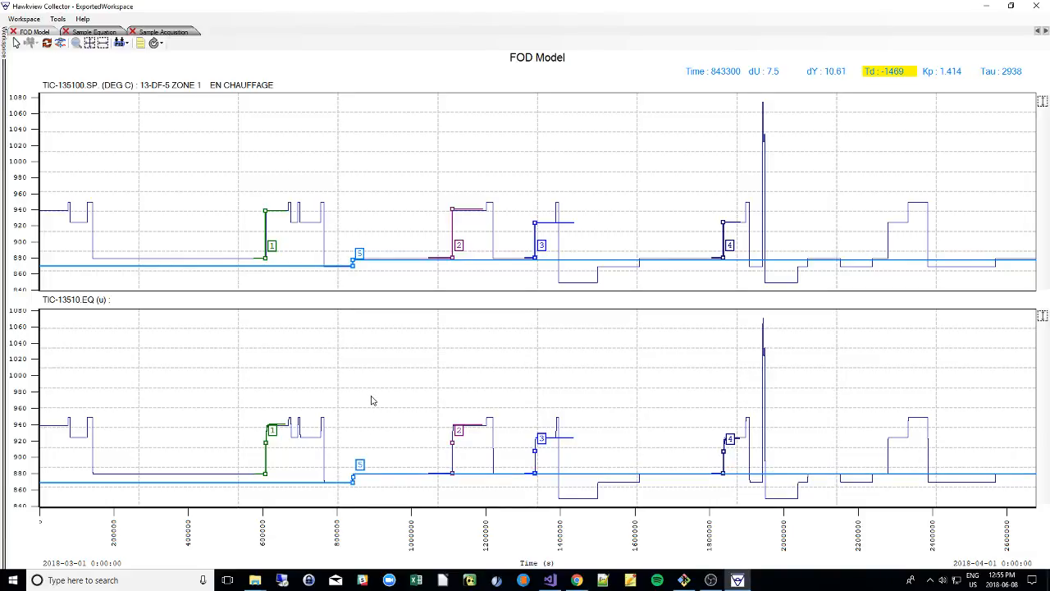
{"action": "left_click_drag", "start_coordinate": [359, 265], "coordinate": [355, 262]}
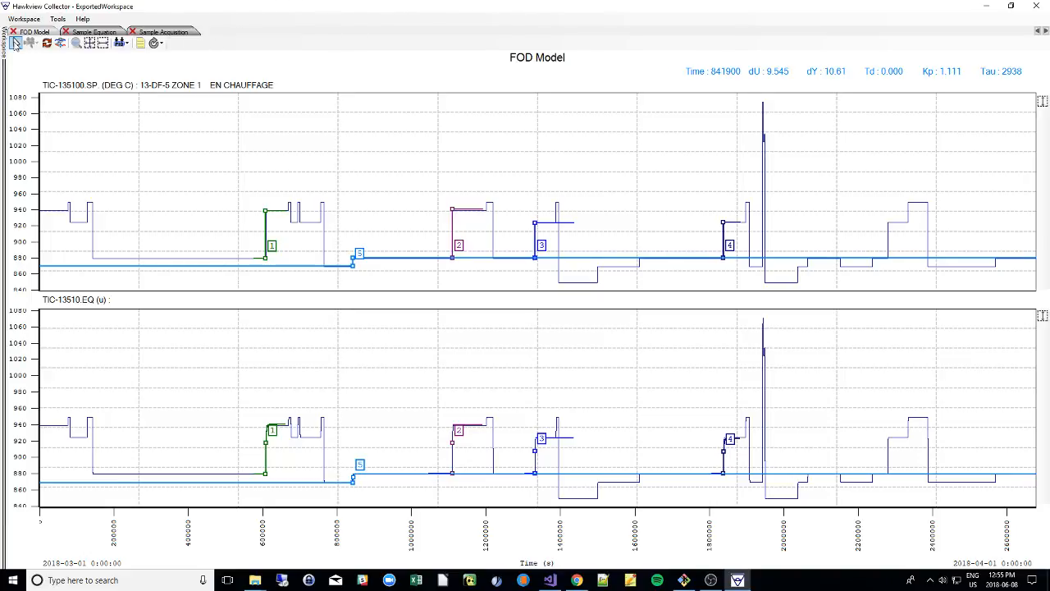
Import DemoWorkspace.wrk, resolving the merge conflict by using the merging workspace's FOD Model
{"action": "left_click", "coordinate": [24, 18]}
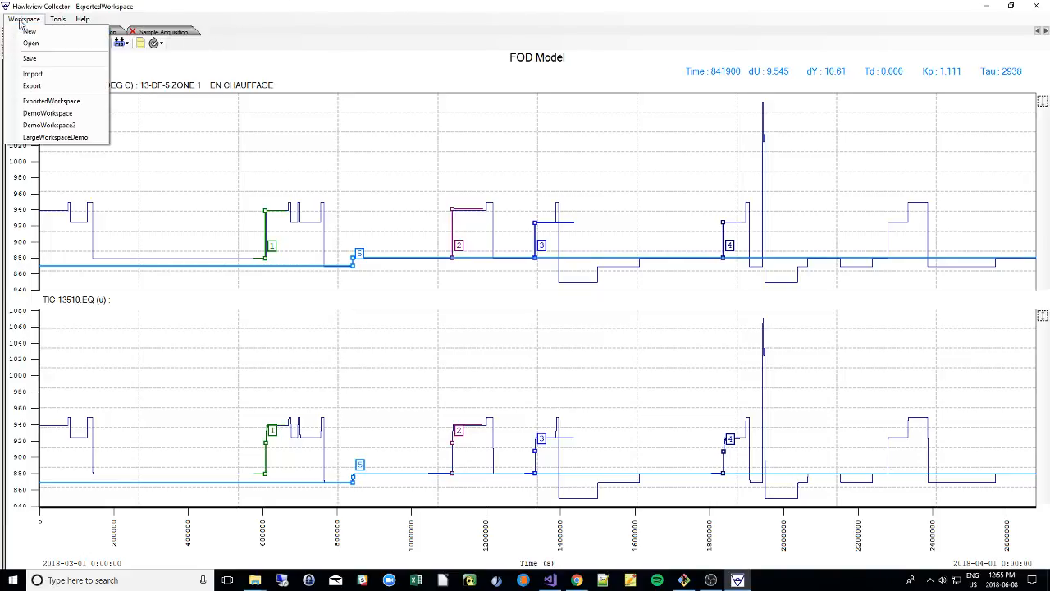
{"action": "left_click", "coordinate": [41, 77]}
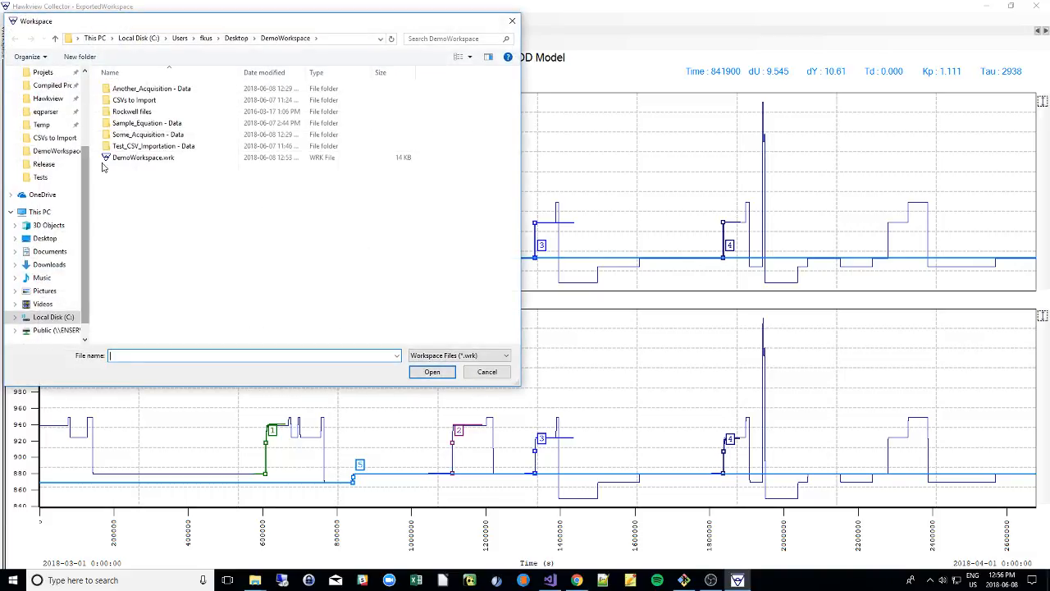
{"action": "left_click", "coordinate": [138, 157]}
{"action": "left_click", "coordinate": [429, 371]}
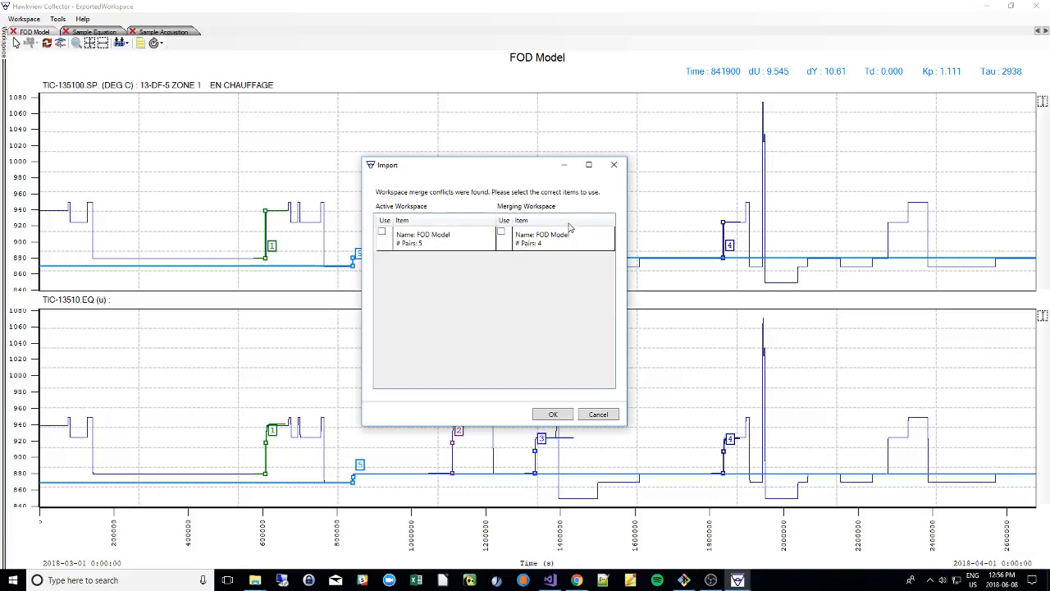
{"action": "left_click", "coordinate": [500, 233]}
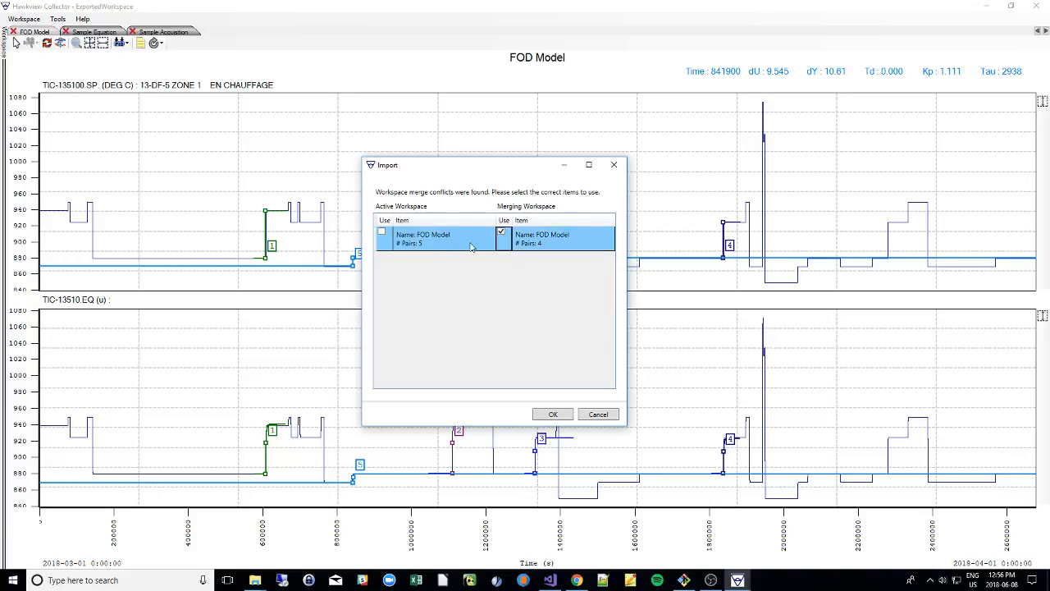
{"action": "left_click", "coordinate": [554, 415]}
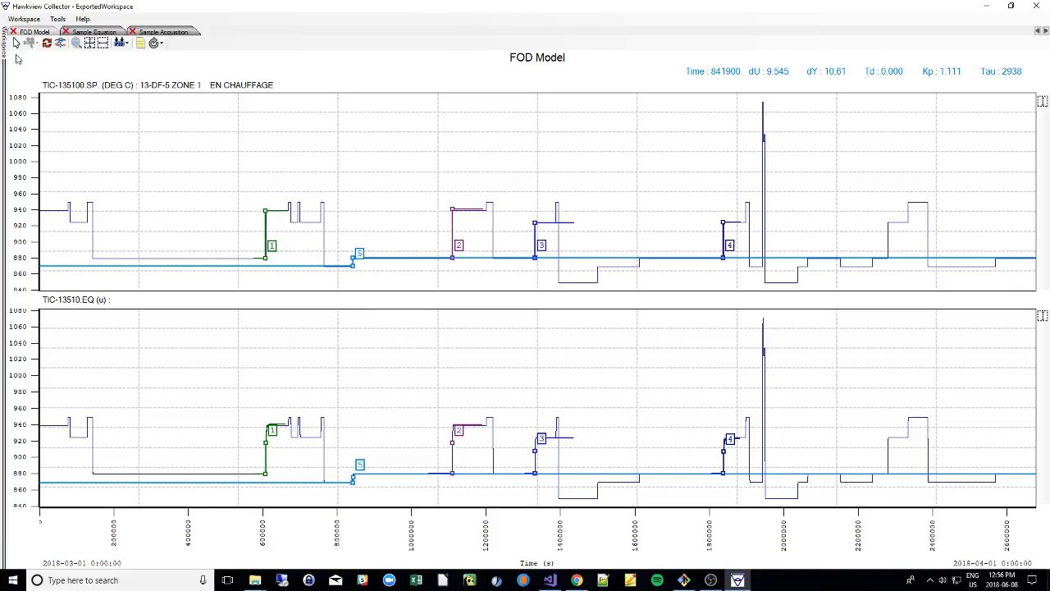
Examine the imported views in the workspace tree and the tunings listed under the FOD Model
{"action": "mouse_move", "coordinate": [7, 52]}
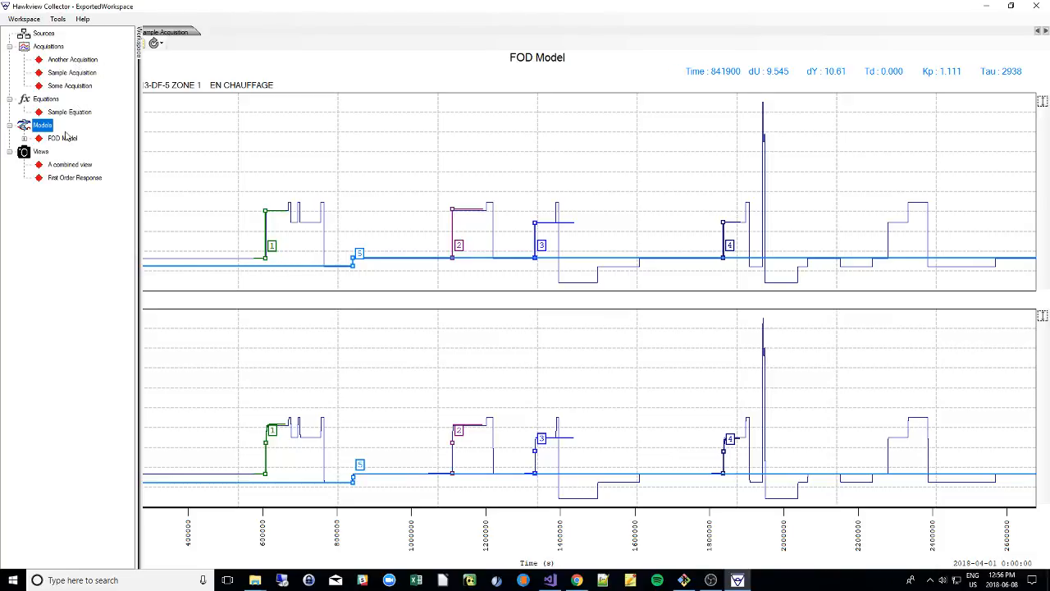
{"action": "left_click", "coordinate": [56, 167]}
{"action": "left_click", "coordinate": [59, 179]}
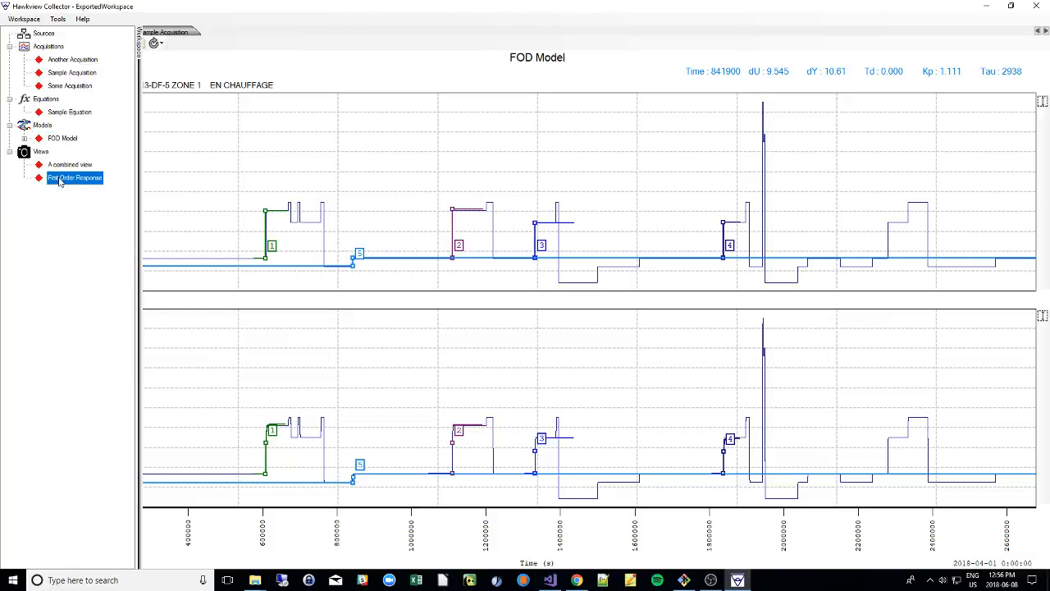
{"action": "left_click", "coordinate": [25, 138]}
{"action": "left_click", "coordinate": [78, 152]}
{"action": "left_click", "coordinate": [82, 178]}
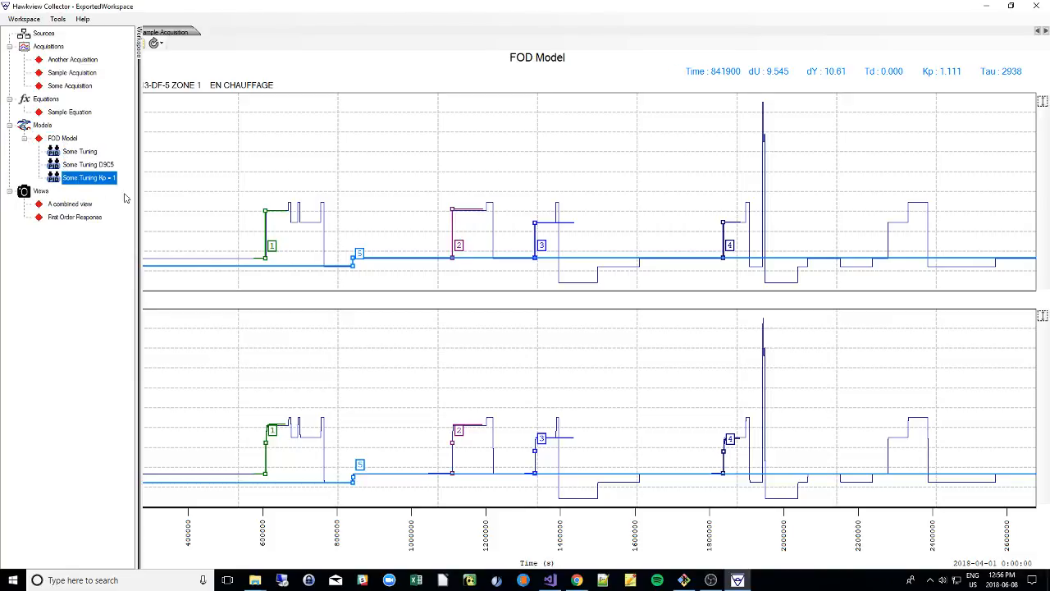
Widen the workspace tree and compare the Some Tuning and Some Tuning D9C5 entries
{"action": "left_click_drag", "start_coordinate": [138, 205], "coordinate": [192, 215]}
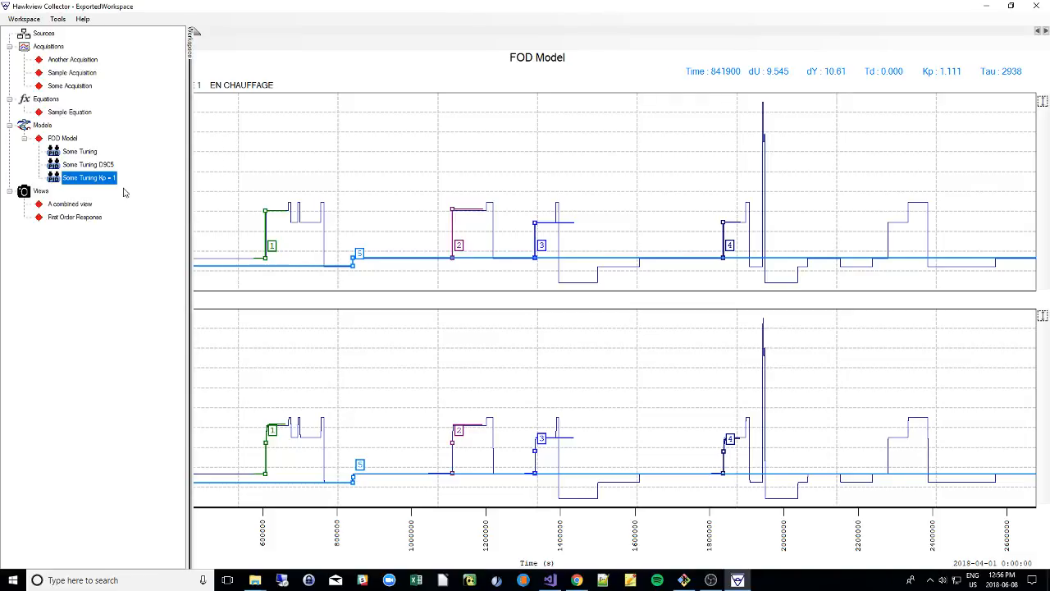
{"action": "left_click", "coordinate": [82, 165]}
{"action": "left_click", "coordinate": [79, 152]}
{"action": "left_click", "coordinate": [78, 167]}
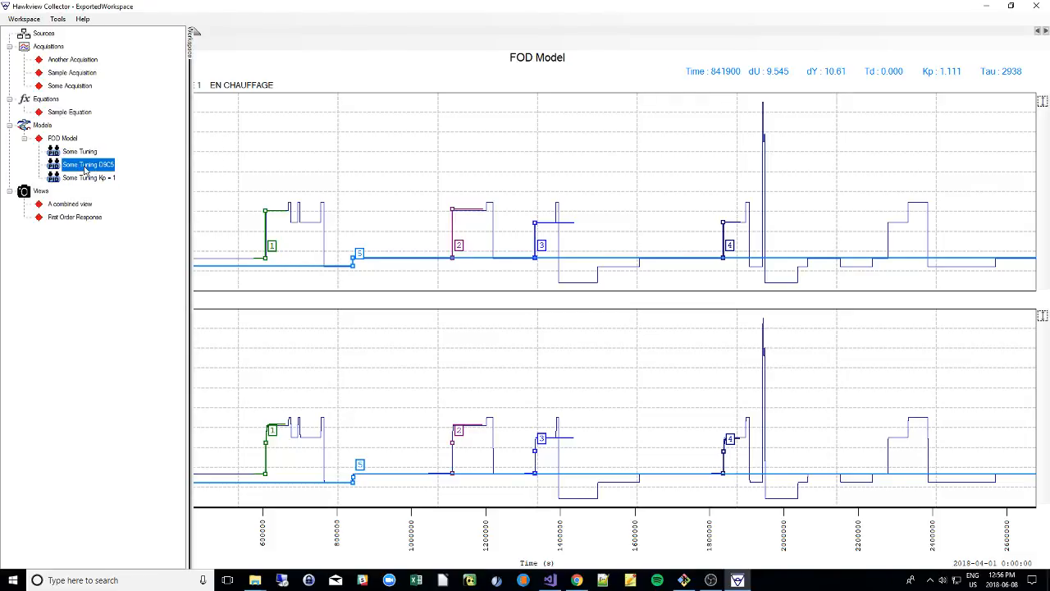
{"action": "left_click", "coordinate": [80, 153]}
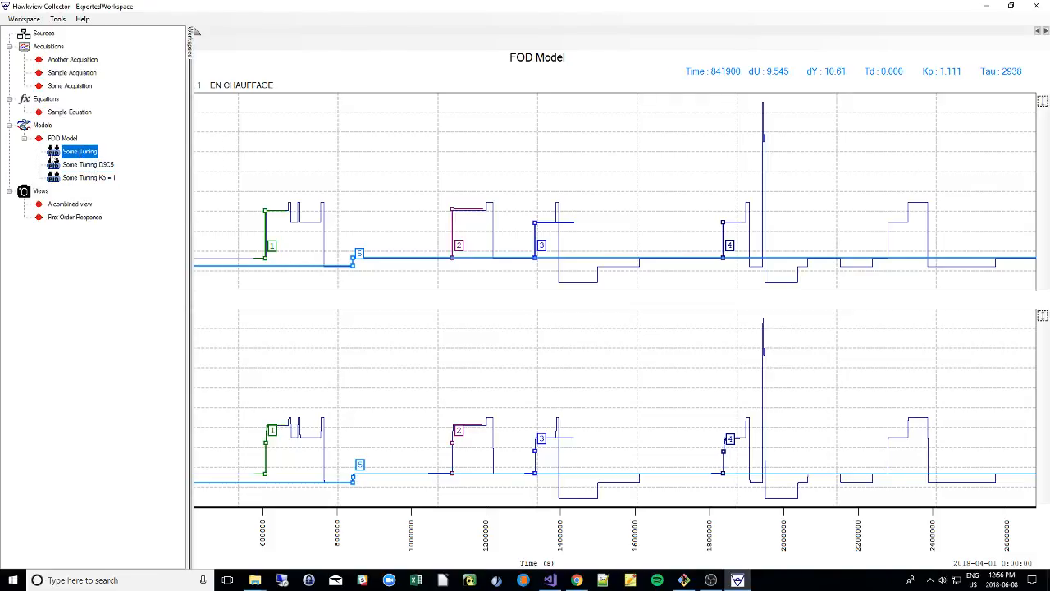
{"action": "left_click", "coordinate": [80, 165]}
{"action": "left_click", "coordinate": [79, 152]}
{"action": "left_click", "coordinate": [79, 166]}
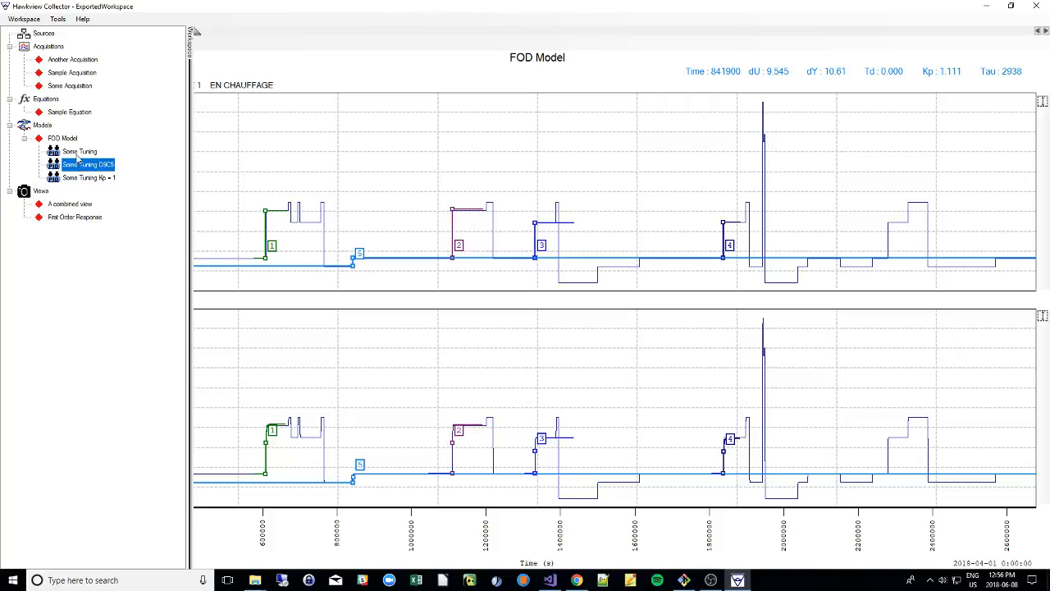
{"action": "left_click", "coordinate": [79, 153]}
Try renaming the Some Tuning D9C5 tuning as Some Tuning, decline overwriting the existing one, and name it Some Tuning 2
{"action": "left_click", "coordinate": [84, 166]}
{"action": "right_click", "coordinate": [101, 168]}
{"action": "left_click", "coordinate": [138, 205]}
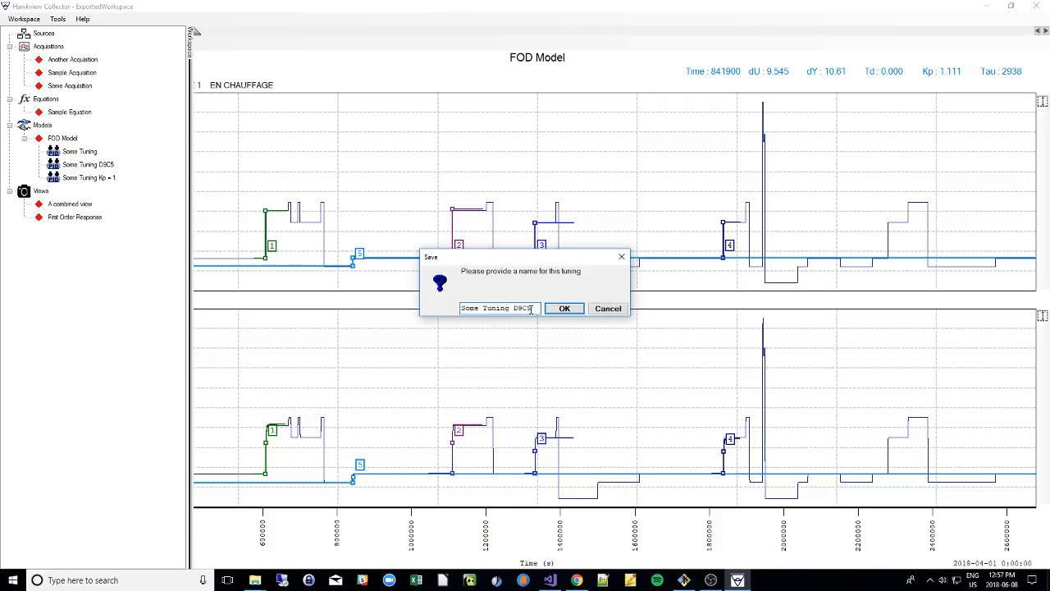
{"action": "left_click_drag", "start_coordinate": [534, 307], "coordinate": [510, 308]}
{"action": "key", "text": "BackSpace"}
{"action": "left_click", "coordinate": [564, 309]}
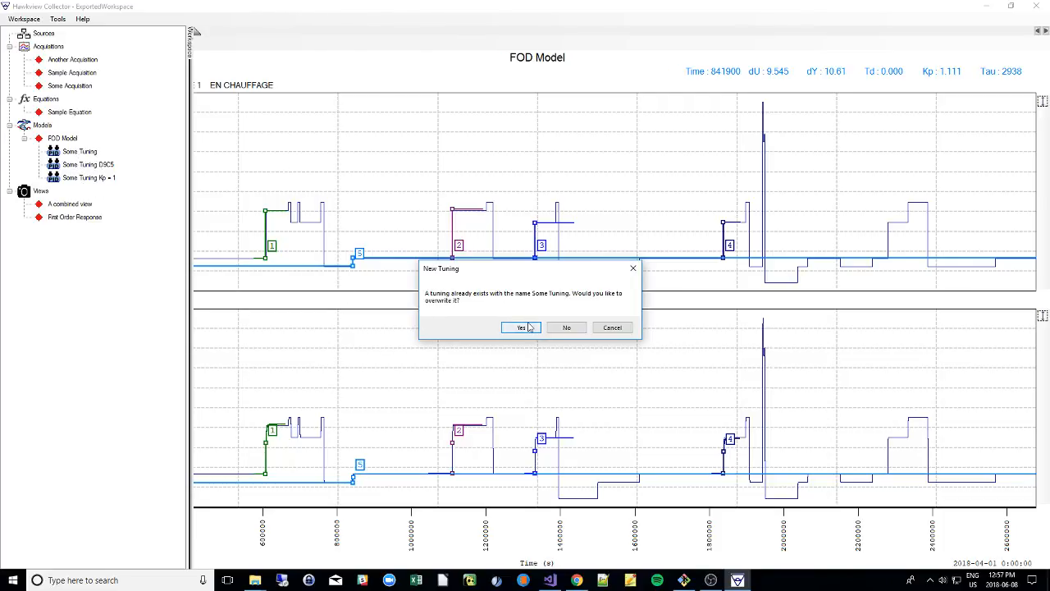
{"action": "left_click", "coordinate": [566, 328]}
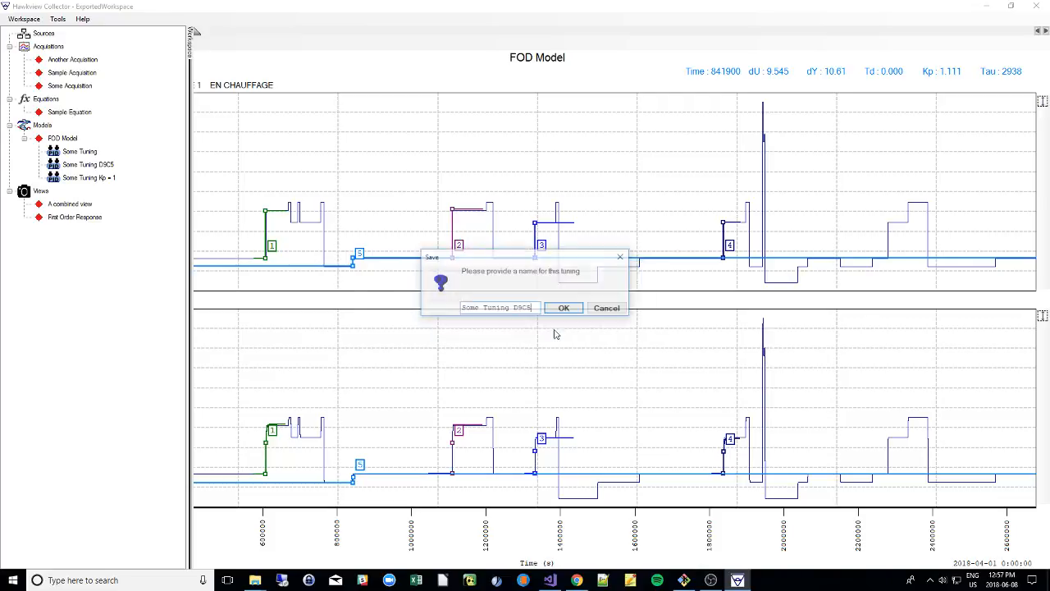
{"action": "left_click_drag", "start_coordinate": [532, 308], "coordinate": [520, 309]}
{"action": "type", "text": "2"}
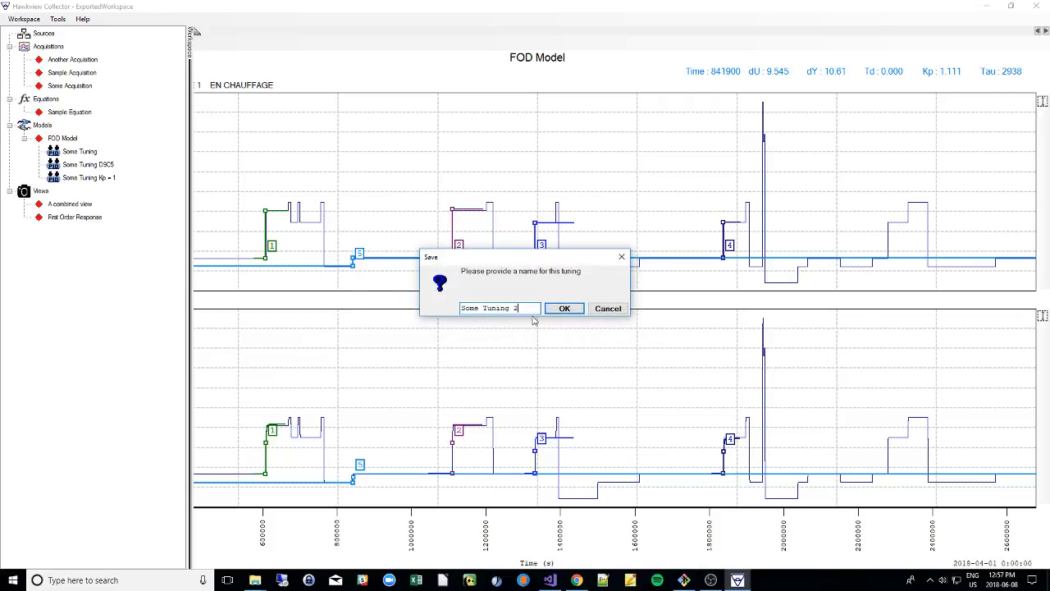
{"action": "left_click", "coordinate": [561, 315]}
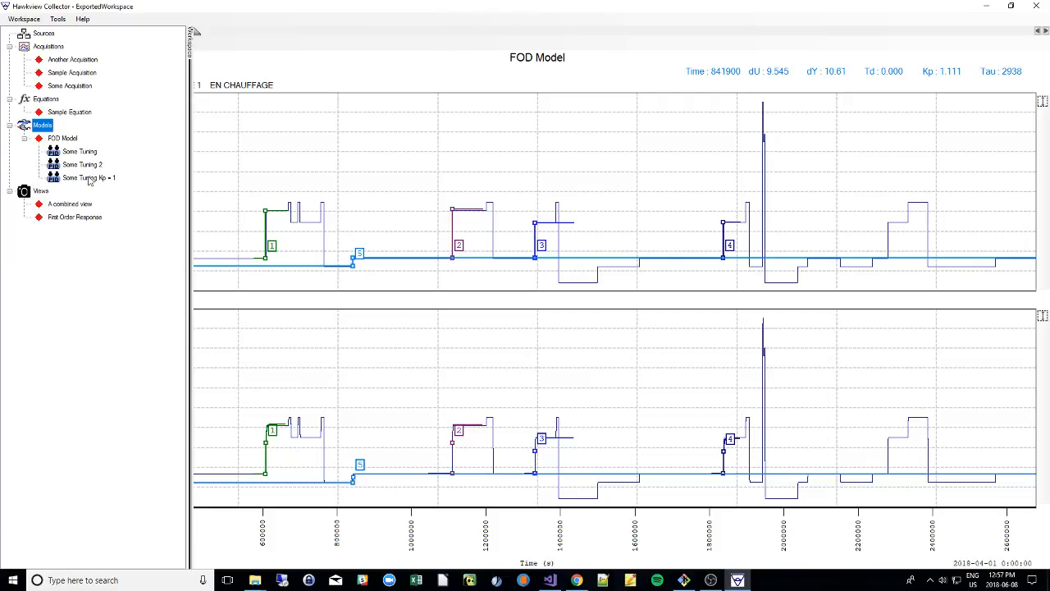
Select A combined view, and open the recent workspace LargeWorkspaceDemo
{"action": "left_click", "coordinate": [73, 204]}
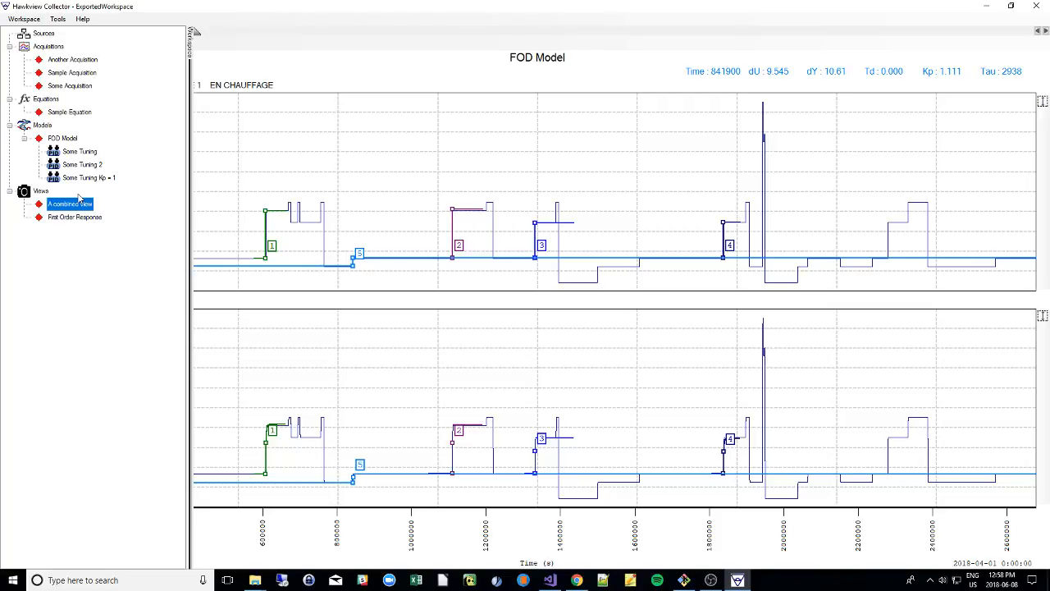
{"action": "left_click", "coordinate": [38, 23]}
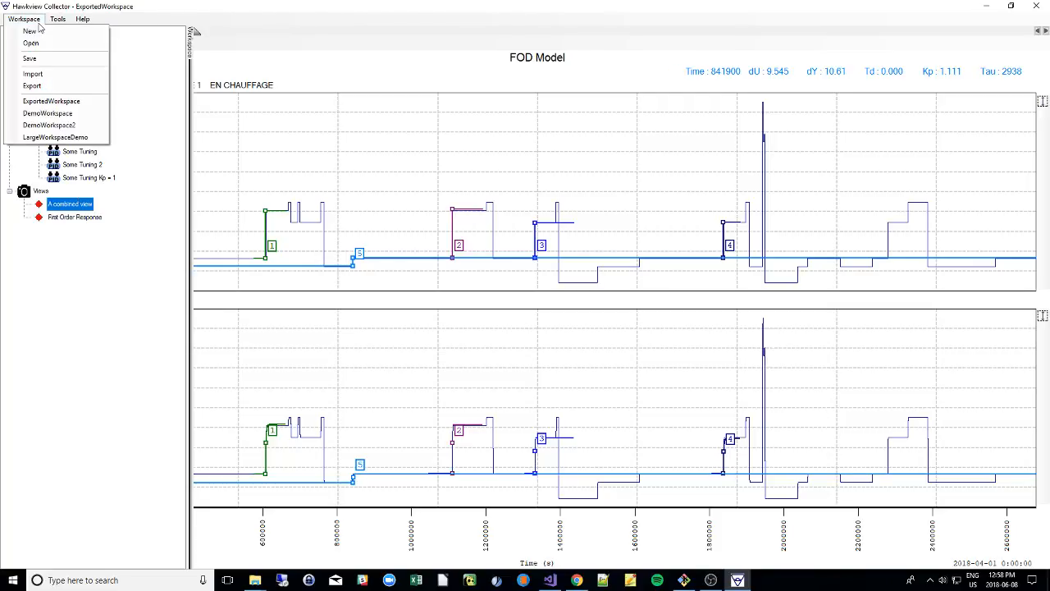
{"action": "left_click", "coordinate": [78, 140]}
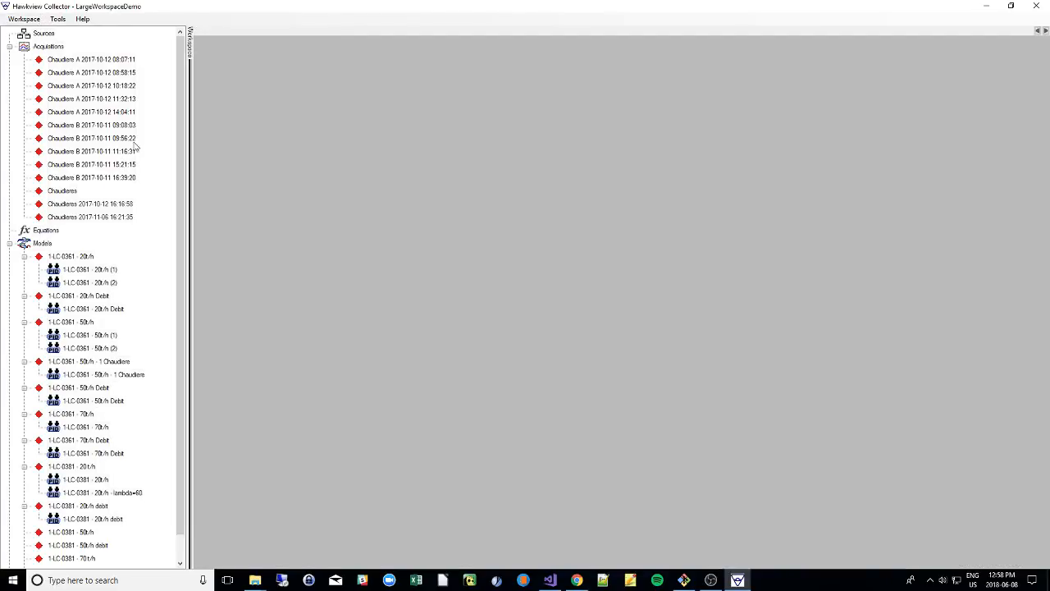
Look through the acquisitions, models and tunings in the LargeWorkspaceDemo workspace tree
{"action": "scroll", "coordinate": [88, 182], "scroll_direction": "down", "scroll_amount": 1}
{"action": "scroll", "coordinate": [88, 182], "scroll_direction": "up", "scroll_amount": 1}
{"action": "scroll", "coordinate": [78, 146], "scroll_direction": "down", "scroll_amount": 1}
{"action": "scroll", "coordinate": [88, 164], "scroll_direction": "up", "scroll_amount": 1}
{"action": "scroll", "coordinate": [73, 256], "scroll_direction": "down", "scroll_amount": 1}
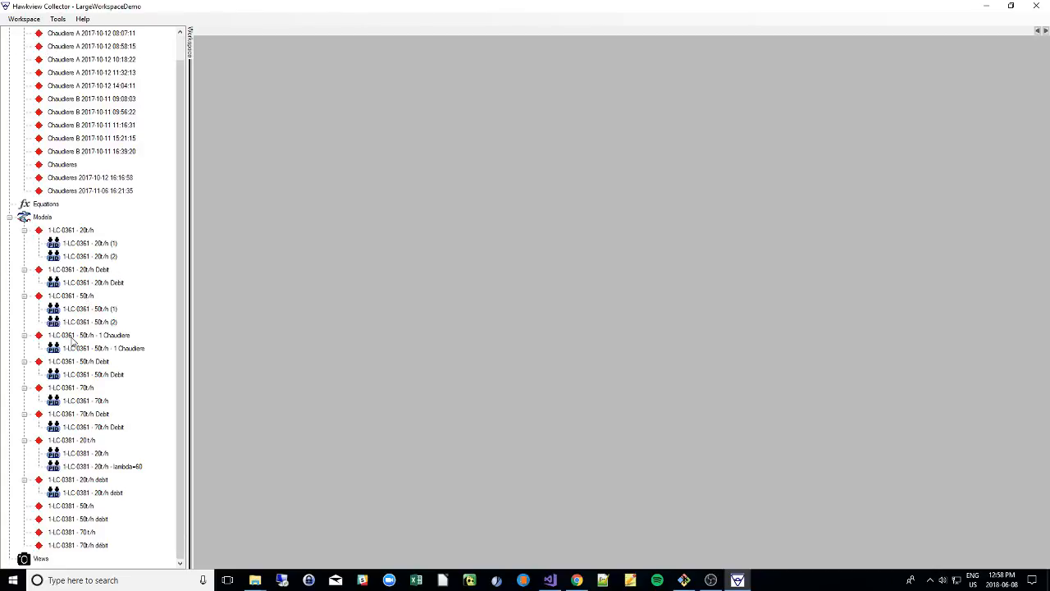
{"action": "scroll", "coordinate": [77, 377], "scroll_direction": "up", "scroll_amount": 1}
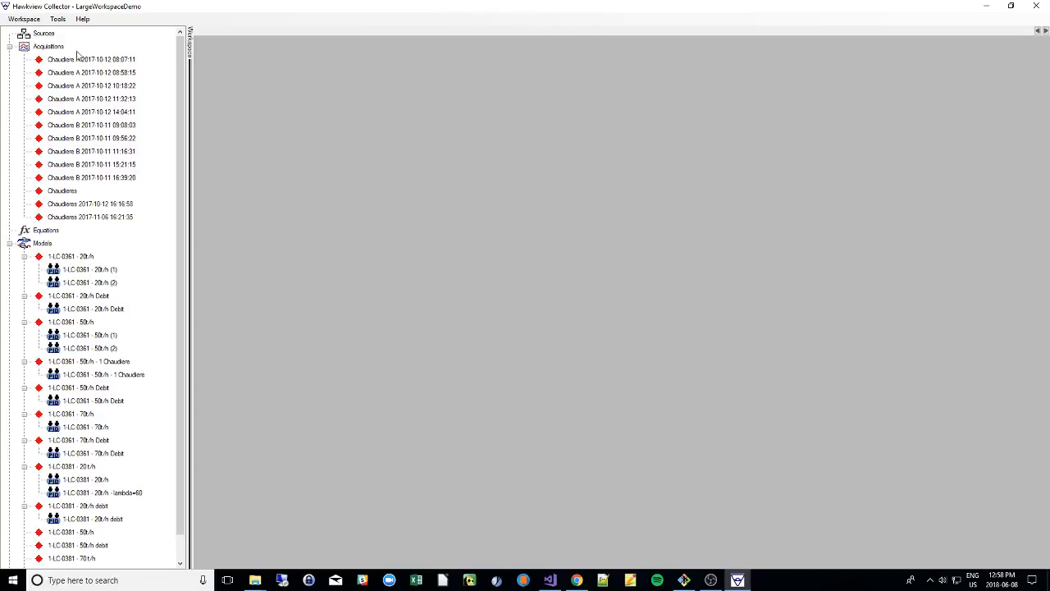
Open the workspace export, collapse Acquisitions and the 1-LC-0381 20 t/h and 20t/h debit models, and look over the remaining items
{"action": "left_click", "coordinate": [37, 21]}
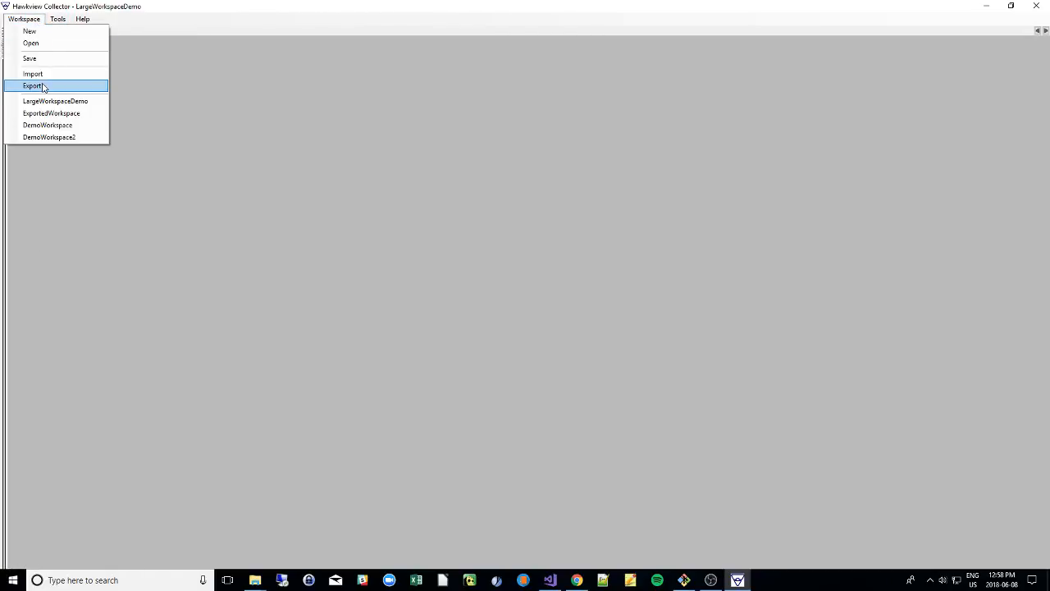
{"action": "left_click", "coordinate": [44, 87]}
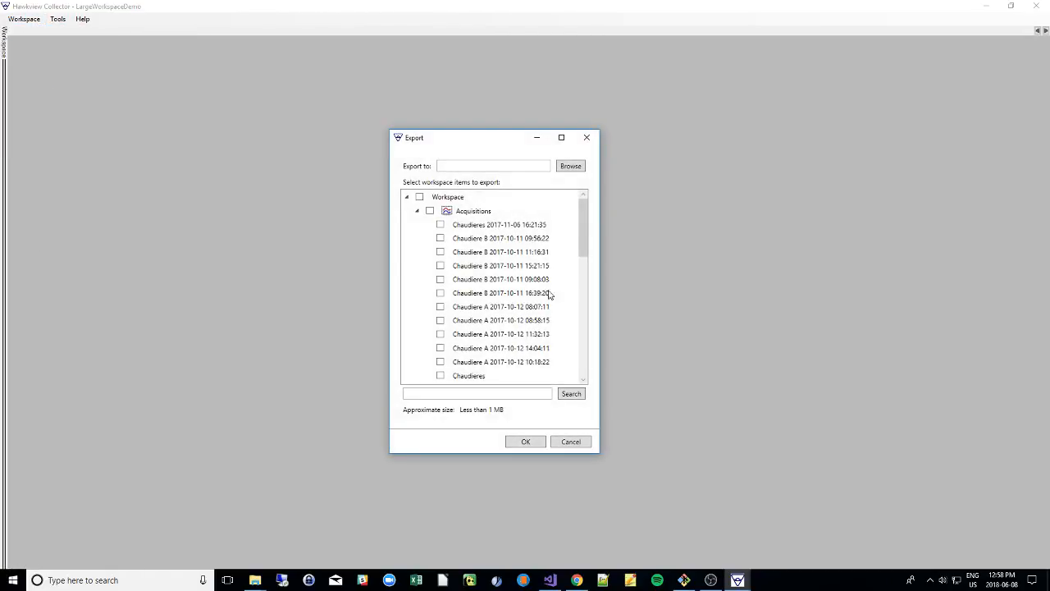
{"action": "left_click", "coordinate": [419, 211]}
{"action": "left_click", "coordinate": [417, 238]}
{"action": "left_click", "coordinate": [417, 238]}
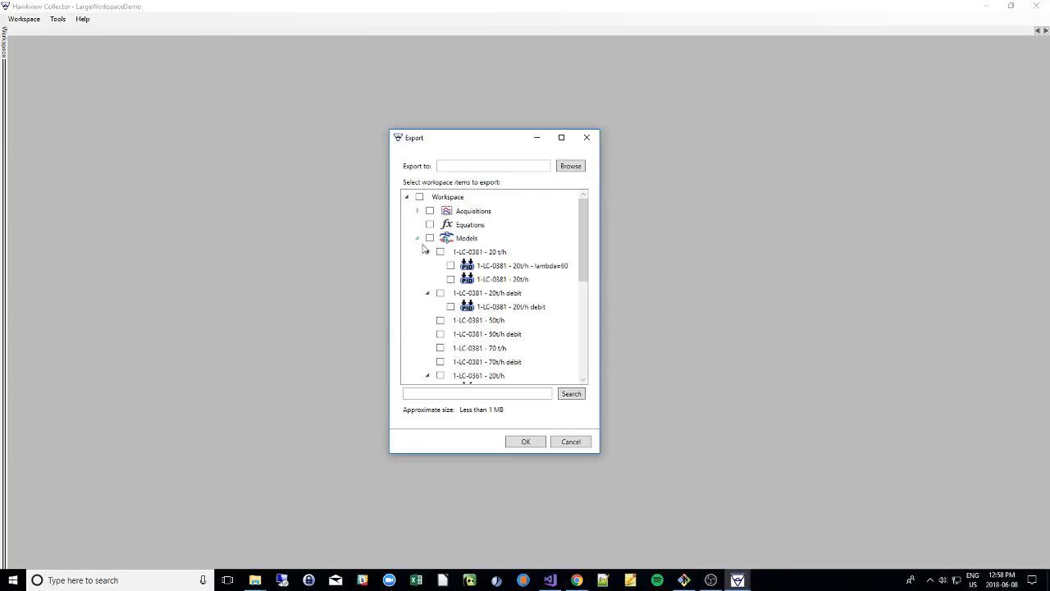
{"action": "left_click", "coordinate": [427, 252]}
{"action": "left_click", "coordinate": [428, 265]}
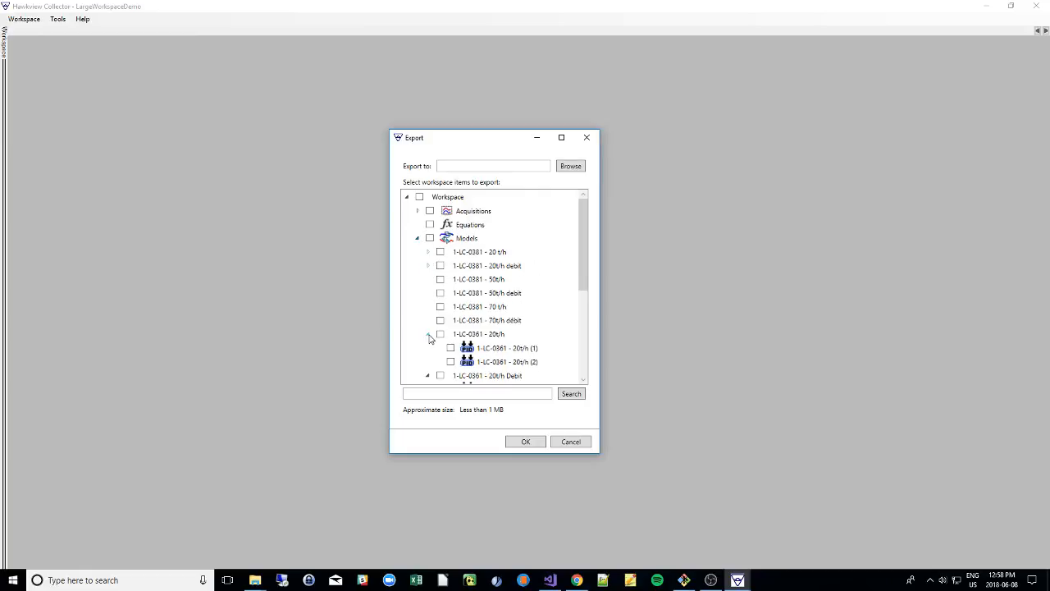
{"action": "scroll", "coordinate": [500, 340], "scroll_direction": "down", "scroll_amount": 3}
{"action": "scroll", "coordinate": [507, 343], "scroll_direction": "down", "scroll_amount": 3}
{"action": "scroll", "coordinate": [508, 343], "scroll_direction": "up", "scroll_amount": 5}
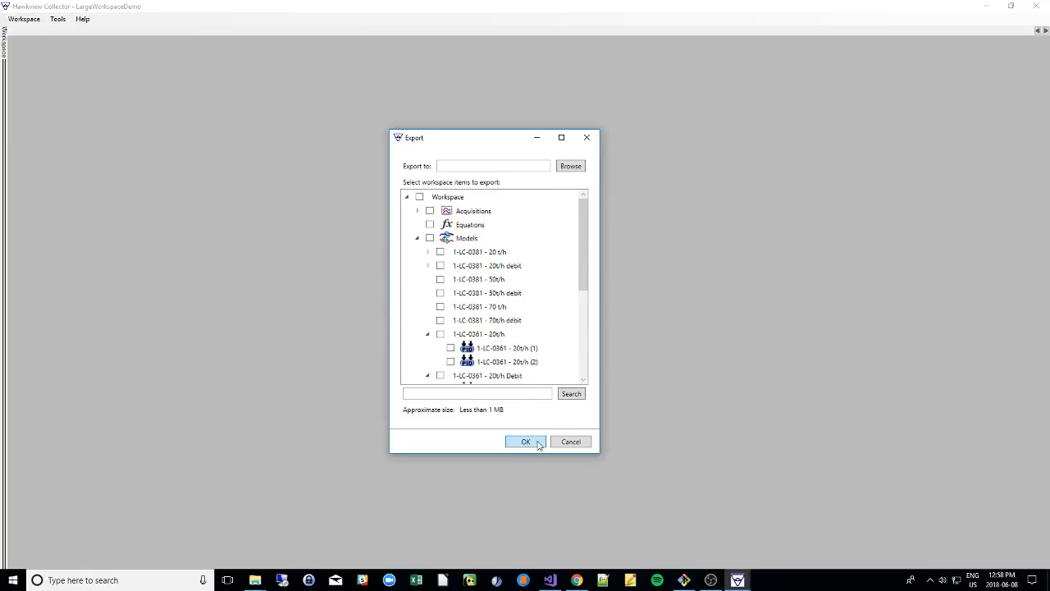
Search the export items for 0381 and cycle repeatedly through the matches
{"action": "left_click", "coordinate": [503, 391]}
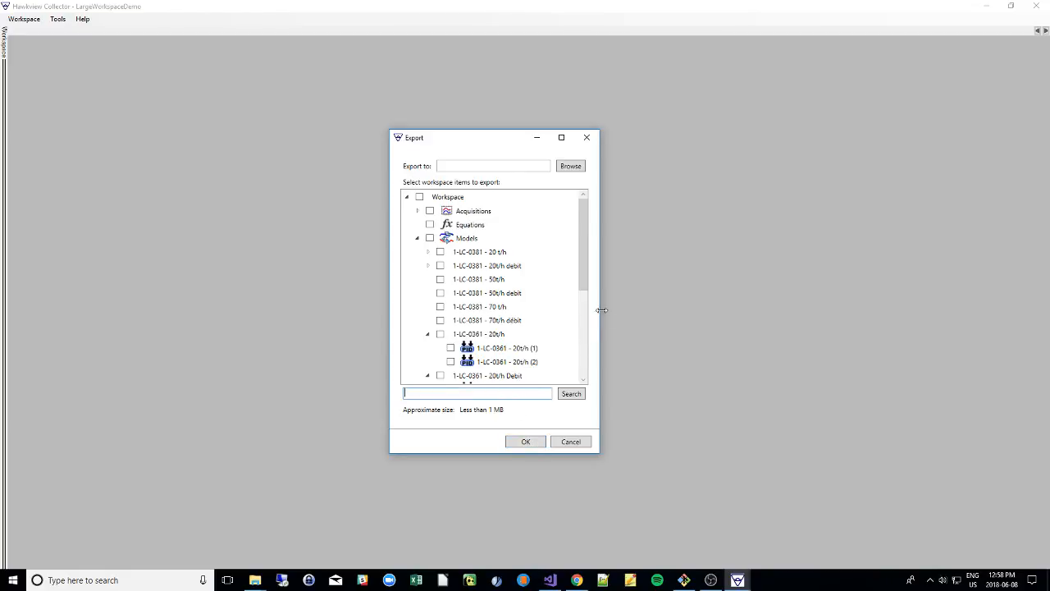
{"action": "scroll", "coordinate": [549, 320], "scroll_direction": "down", "scroll_amount": 4}
{"action": "scroll", "coordinate": [499, 302], "scroll_direction": "up", "scroll_amount": 3}
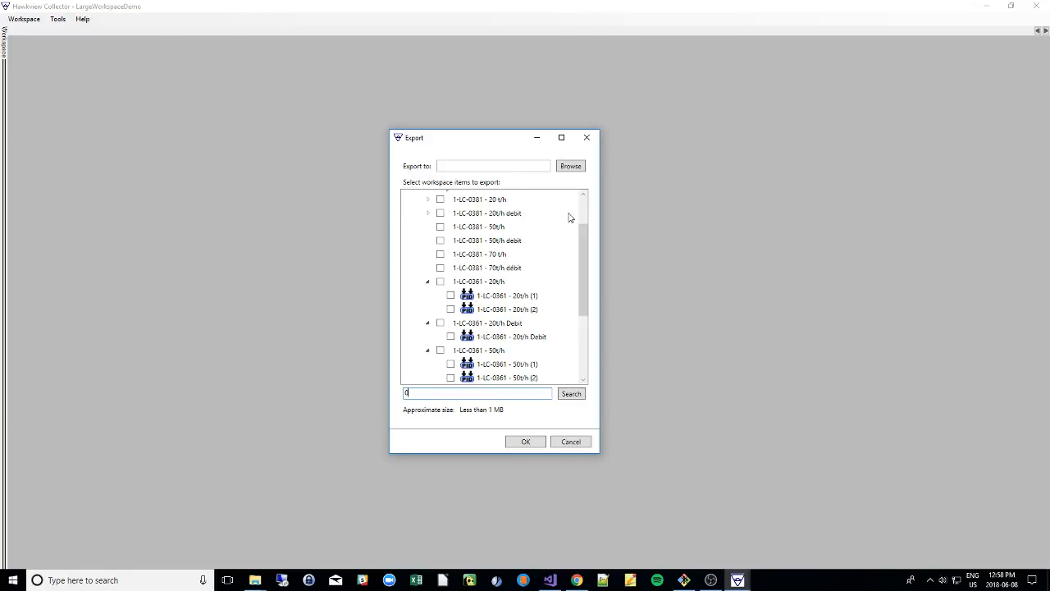
{"action": "left_click", "coordinate": [572, 394]}
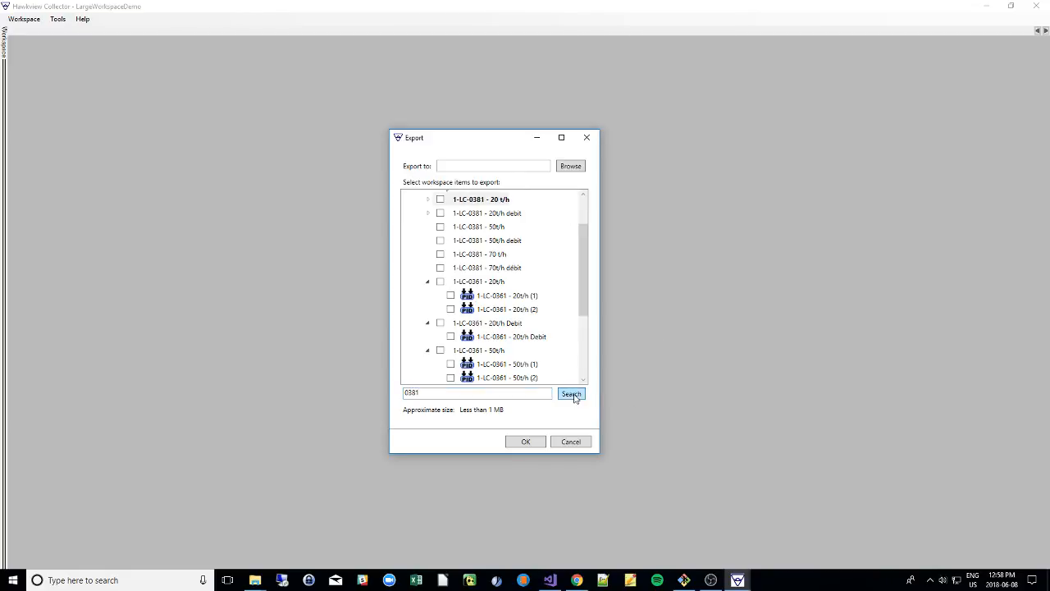
{"action": "left_click", "coordinate": [572, 395]}
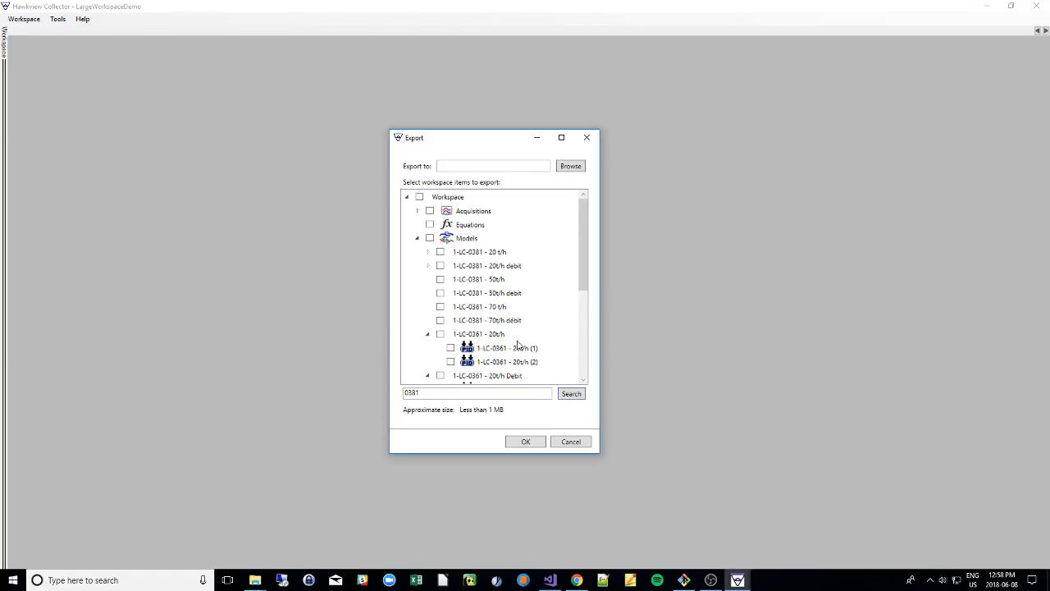
{"action": "left_click", "coordinate": [571, 394]}
{"action": "left_click", "coordinate": [572, 394]}
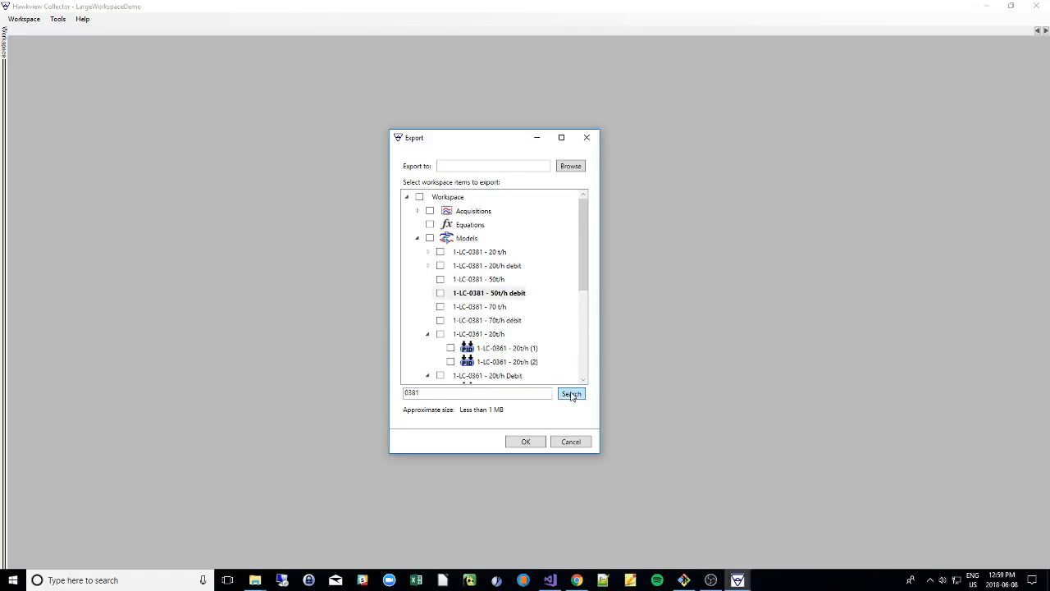
{"action": "left_click", "coordinate": [572, 395]}
{"action": "left_click", "coordinate": [572, 395]}
{"action": "left_click", "coordinate": [572, 395]}
{"action": "left_click", "coordinate": [572, 394]}
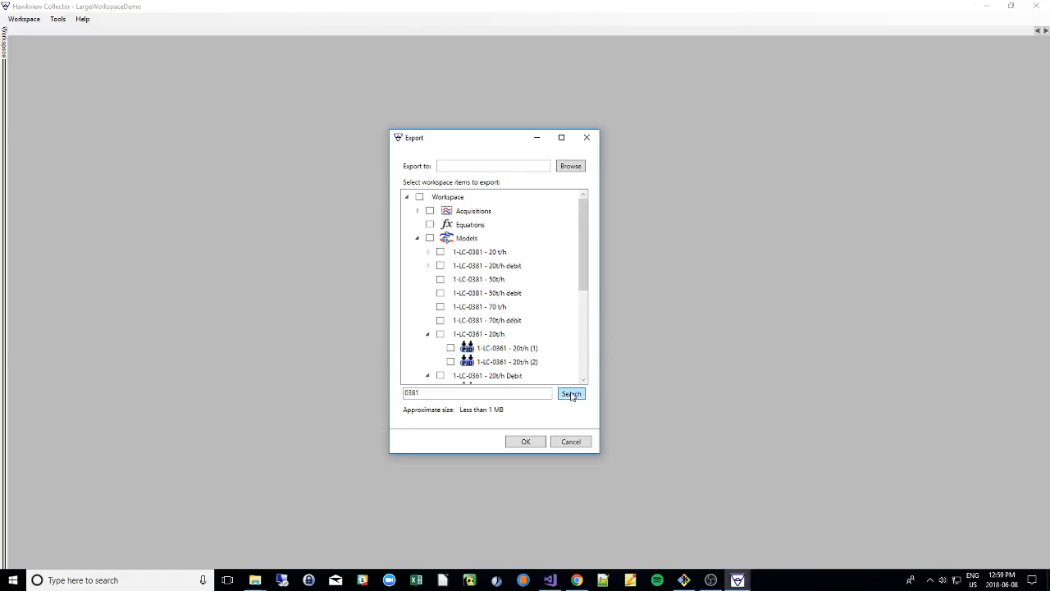
{"action": "left_click", "coordinate": [572, 396]}
{"action": "scroll", "coordinate": [548, 350], "scroll_direction": "down", "scroll_amount": 5}
{"action": "left_click", "coordinate": [571, 397]}
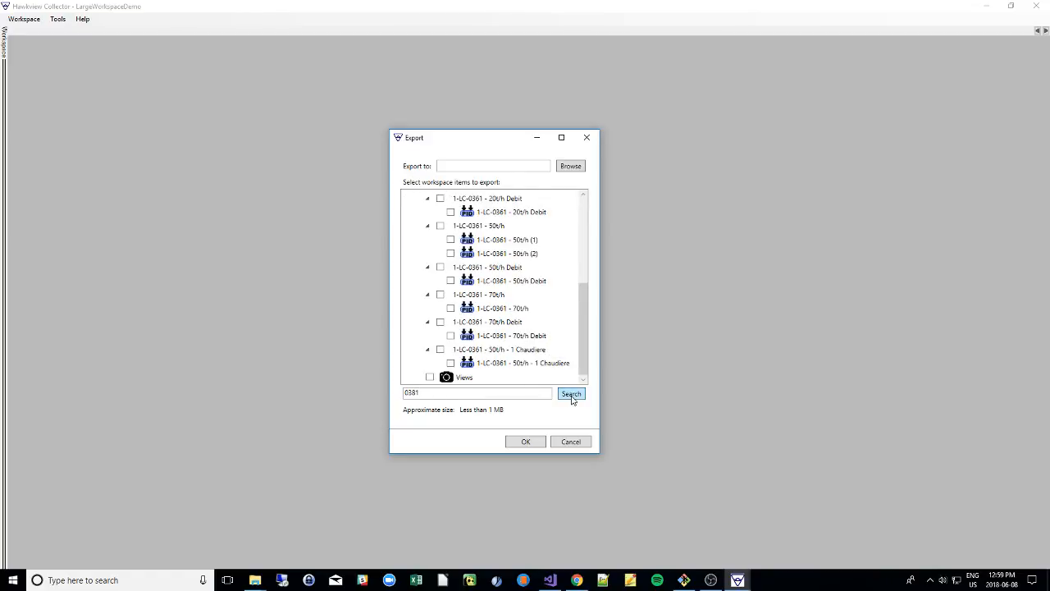
{"action": "scroll", "coordinate": [548, 353], "scroll_direction": "up", "scroll_amount": 5}
{"action": "left_click", "coordinate": [572, 394]}
{"action": "scroll", "coordinate": [525, 320], "scroll_direction": "down", "scroll_amount": 5}
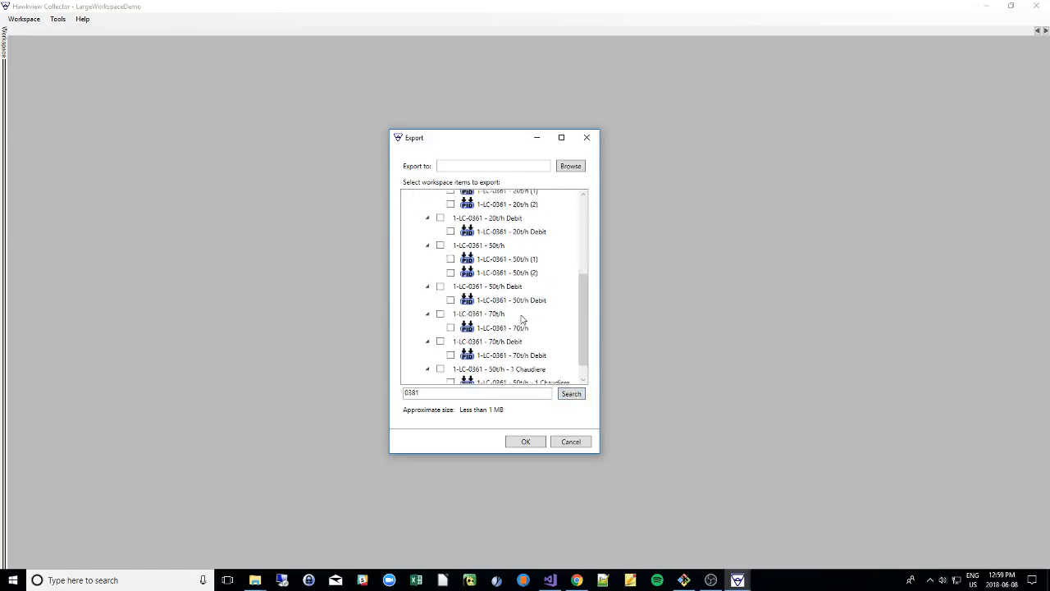
{"action": "left_click", "coordinate": [572, 395]}
{"action": "scroll", "coordinate": [495, 334], "scroll_direction": "up", "scroll_amount": 5}
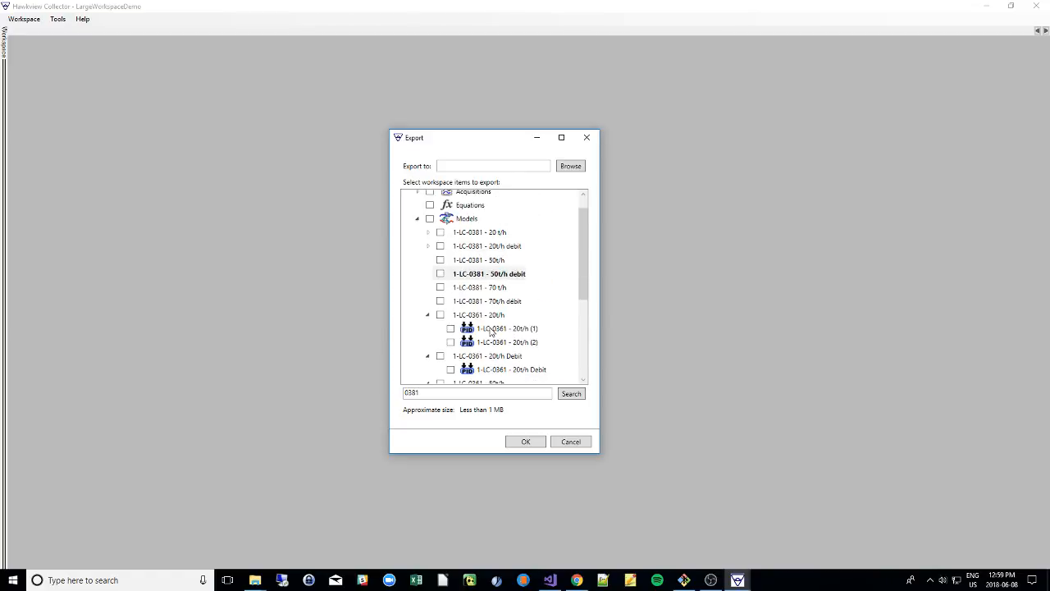
{"action": "left_click", "coordinate": [572, 394]}
{"action": "left_click", "coordinate": [572, 395]}
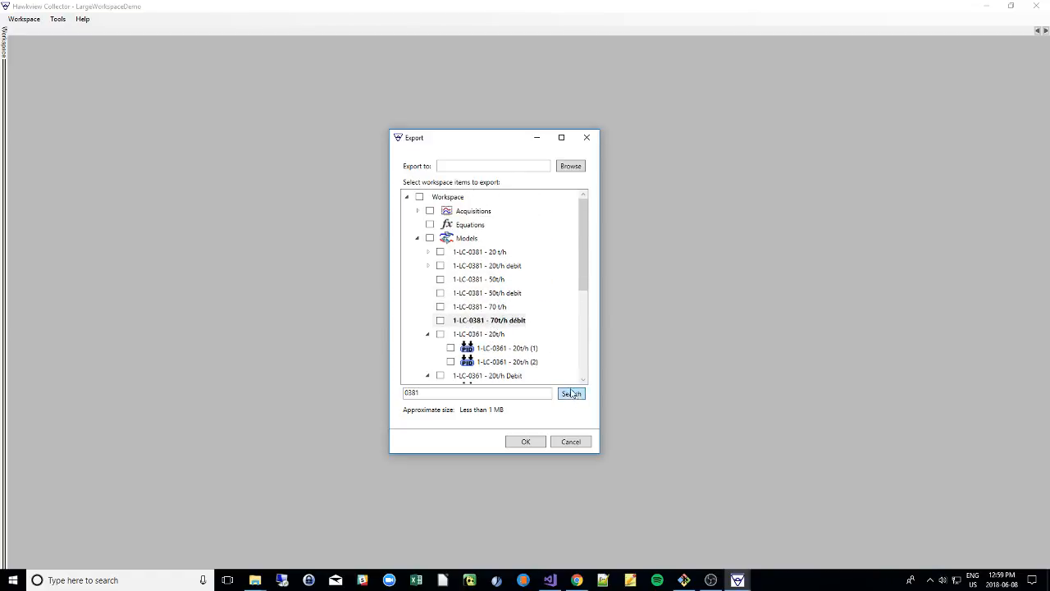
{"action": "left_click", "coordinate": [573, 395]}
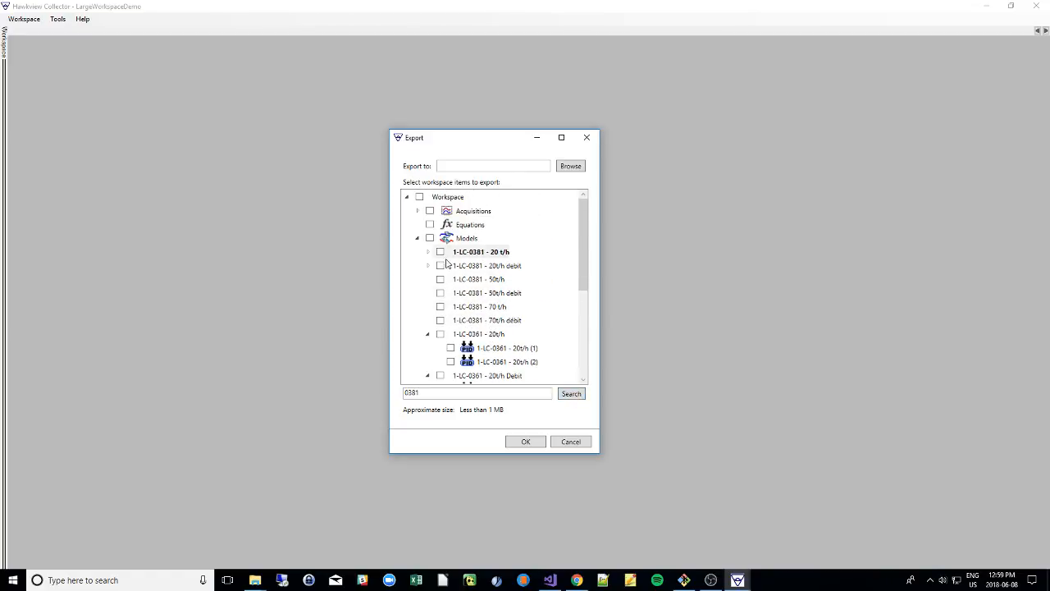
{"action": "left_click", "coordinate": [571, 394]}
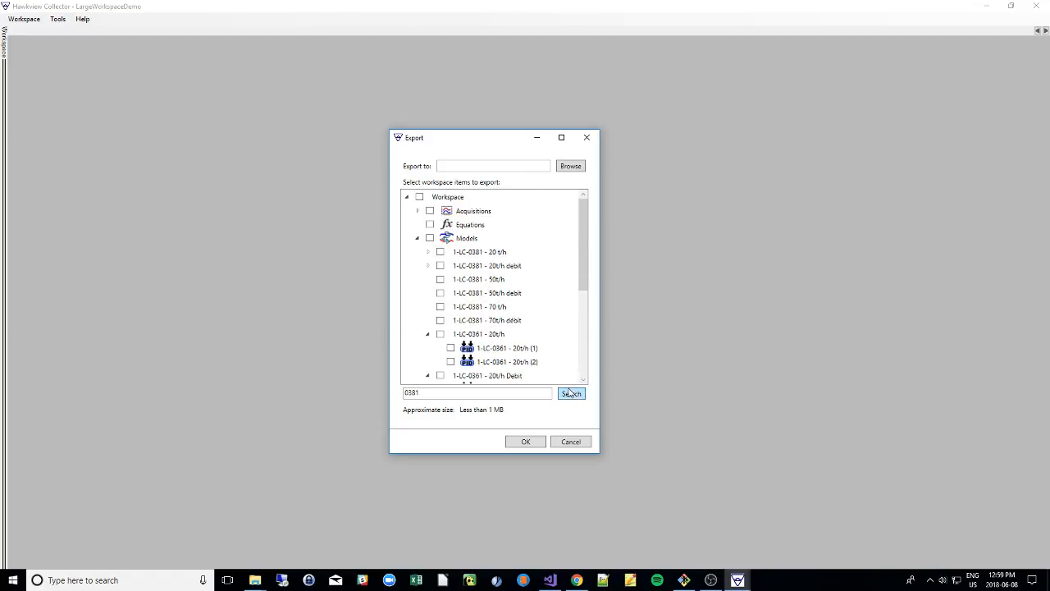
Expand the 1-LC-0381 20 t/h and 20t/h debit models in the export list and examine their tunings
{"action": "left_click", "coordinate": [427, 253]}
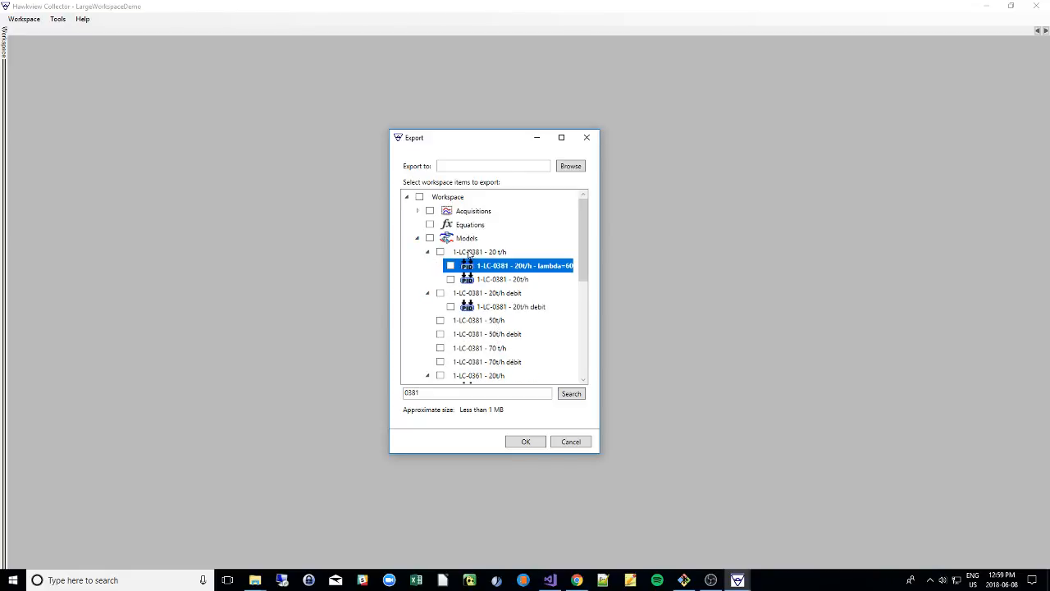
{"action": "scroll", "coordinate": [471, 255], "scroll_direction": "down", "scroll_amount": 5}
{"action": "scroll", "coordinate": [471, 312], "scroll_direction": "up", "scroll_amount": 8}
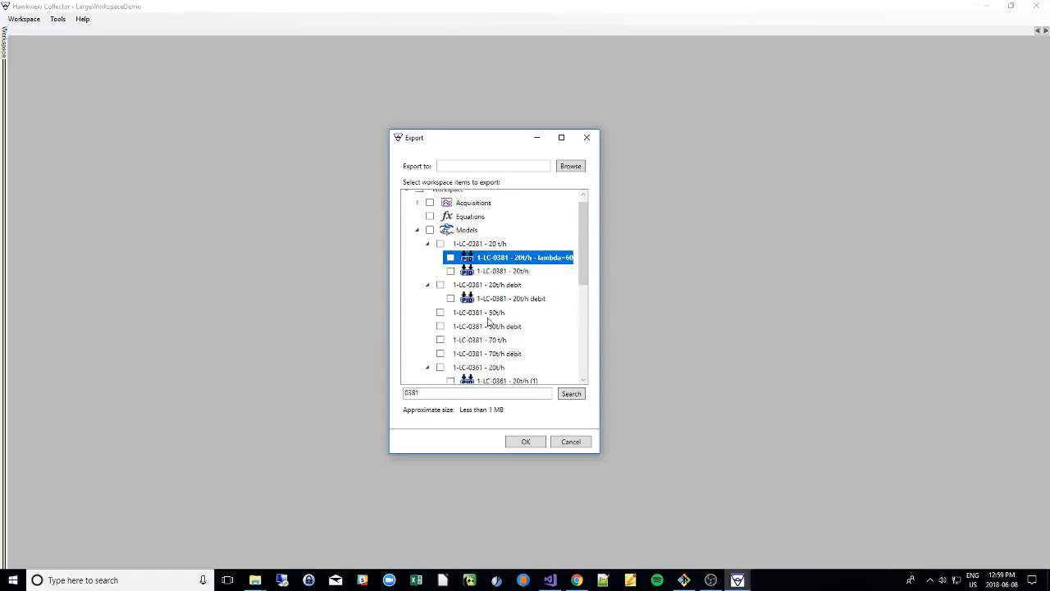
Close the export without exporting anything, and bring back the workspace tree to view its models and Views entry
{"action": "left_click", "coordinate": [586, 141]}
{"action": "left_click", "coordinate": [5, 40]}
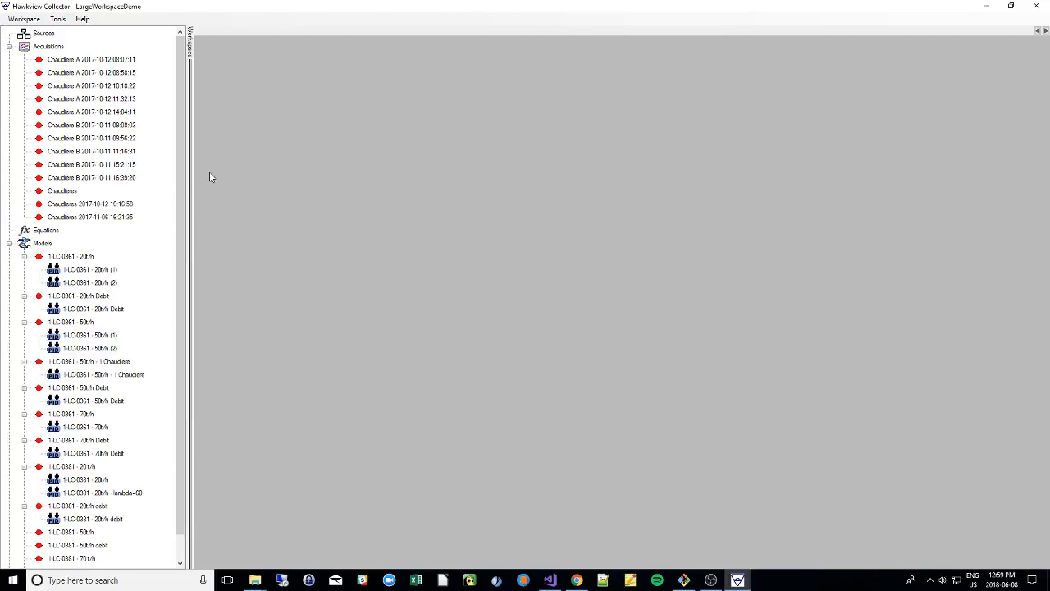
{"action": "scroll", "coordinate": [49, 205], "scroll_direction": "down", "scroll_amount": 1}
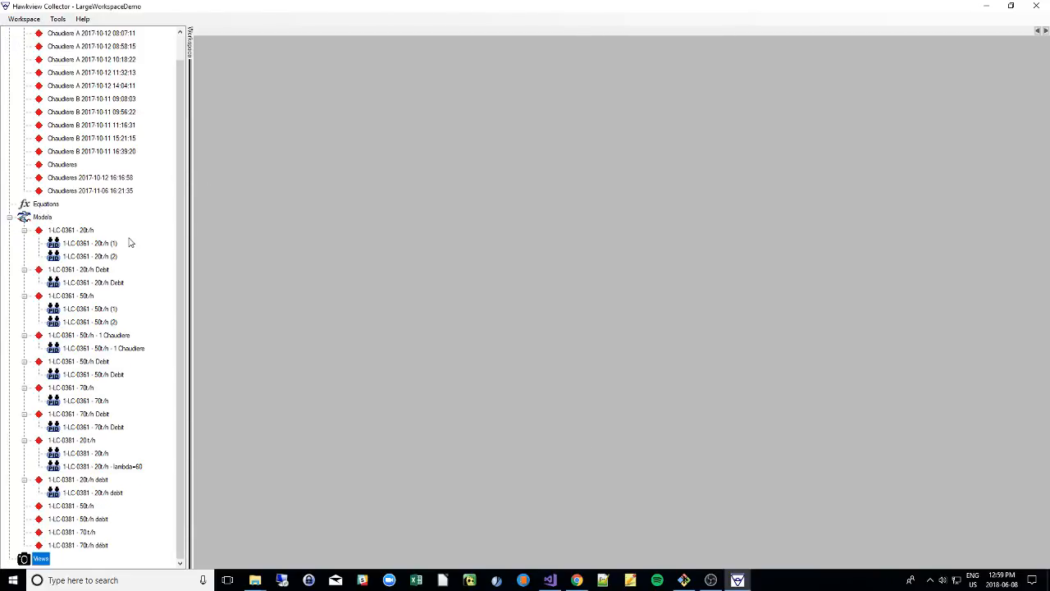